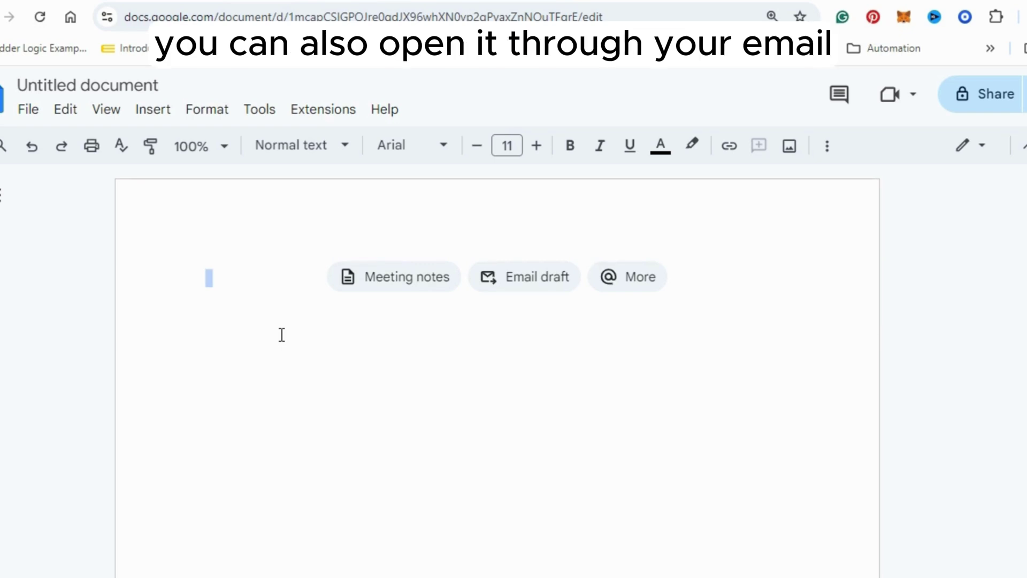
- Retitle the untitled document as 'FORMAT FOR PLEADING DOC'
click(107, 86)
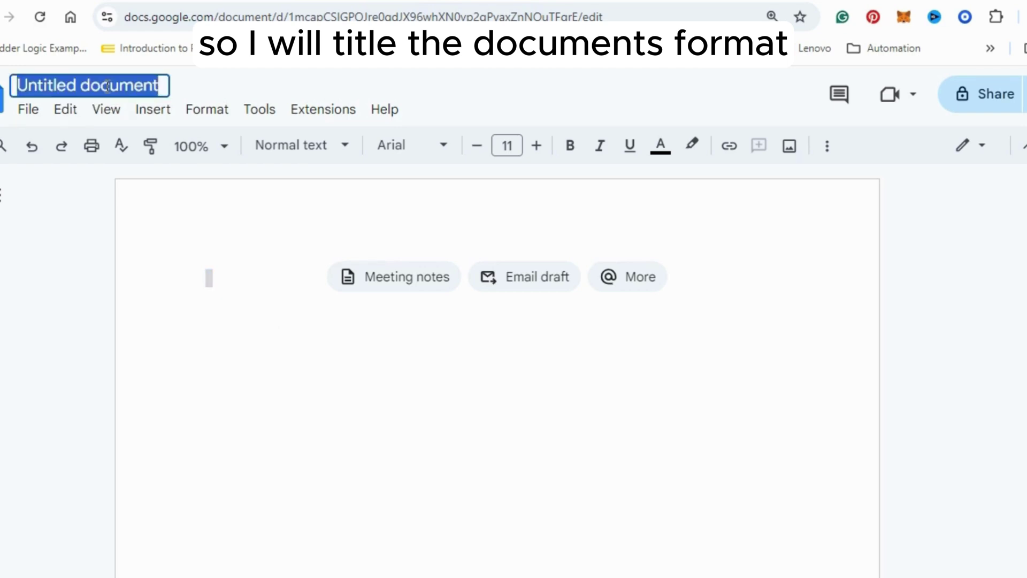
text(FORMA)
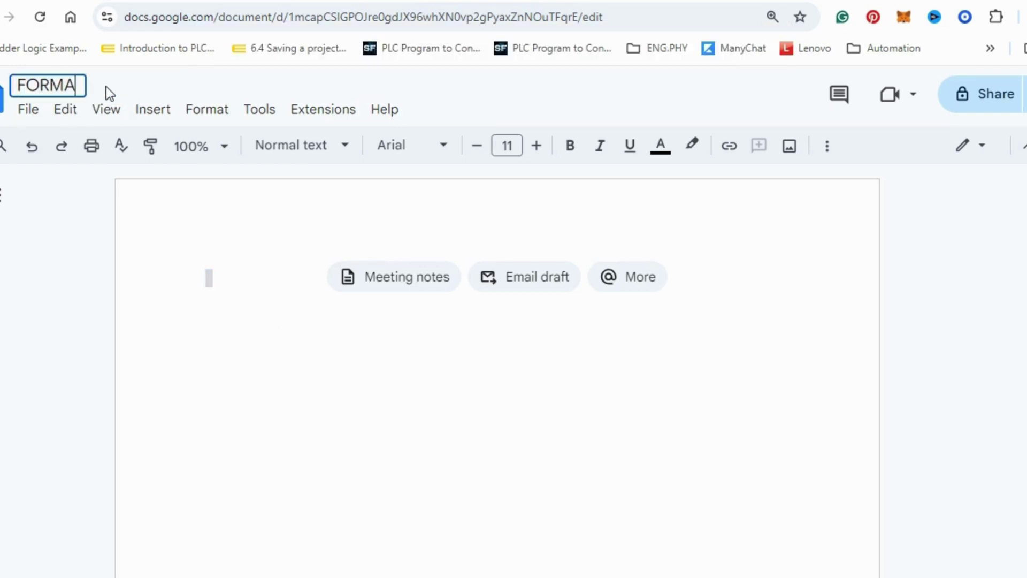
text(T FOR PLEADING)
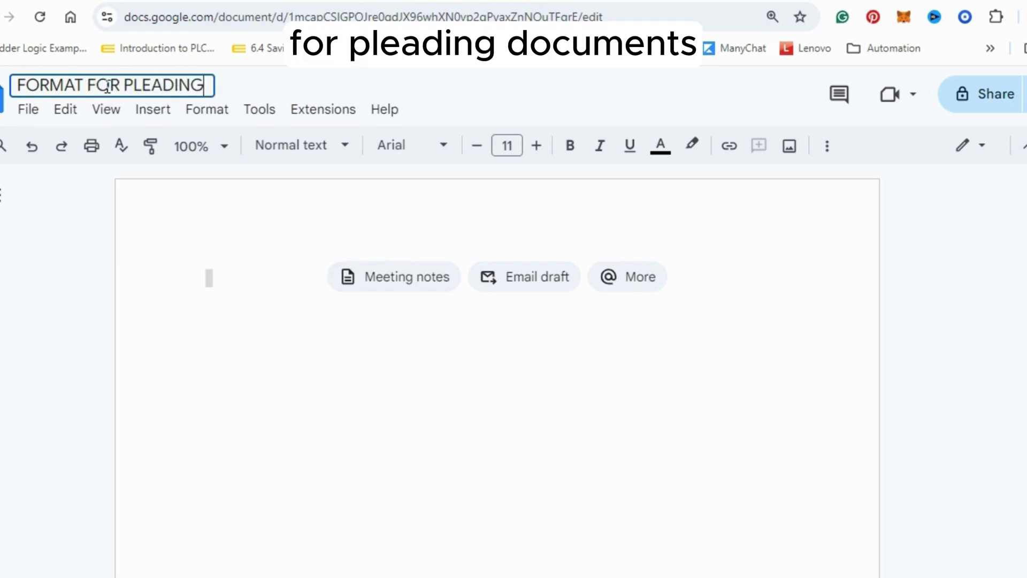
text( DOC)
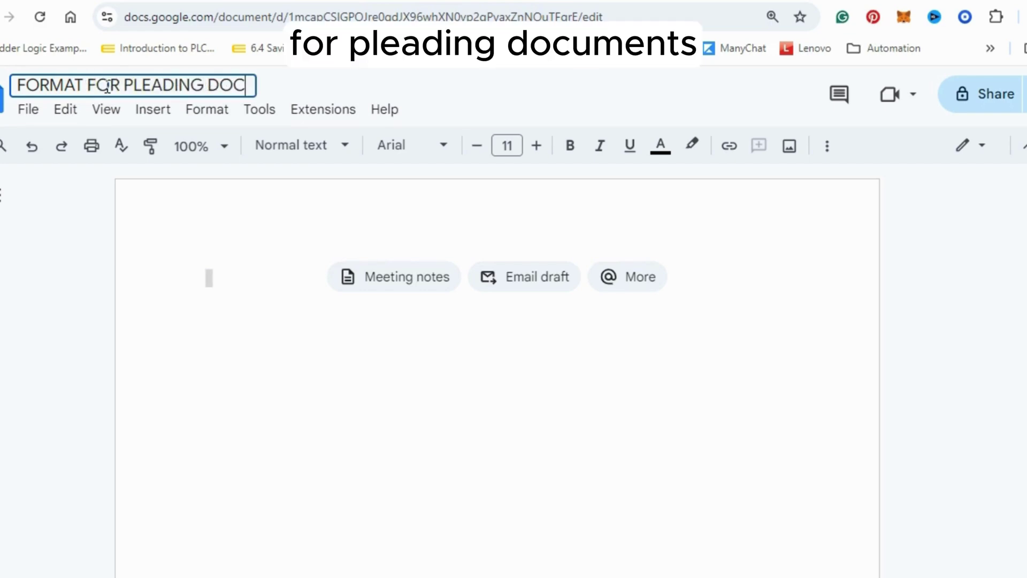
key(Return)
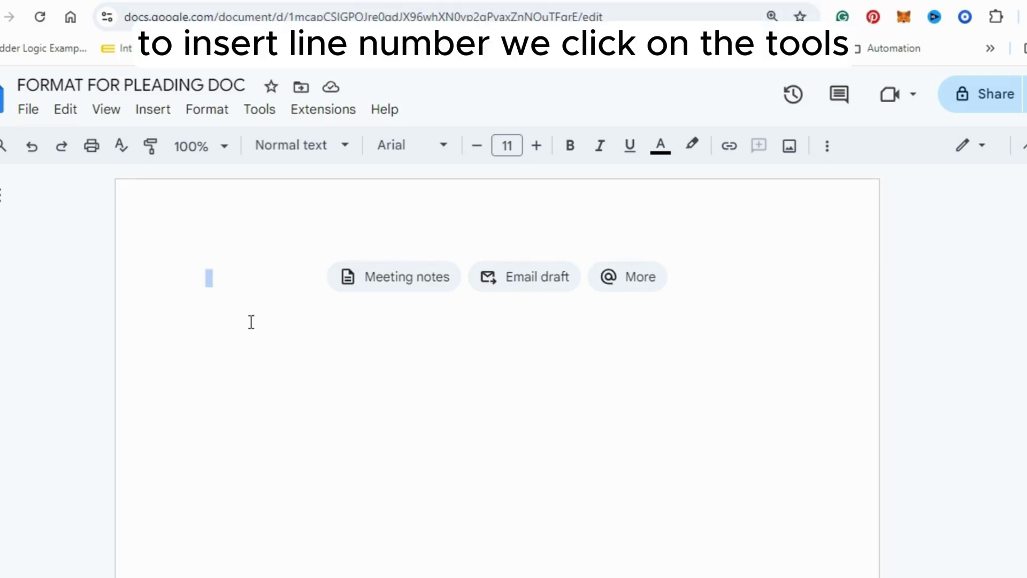
- Turn on line numbers for the whole document, set to restart on each page
click(260, 112)
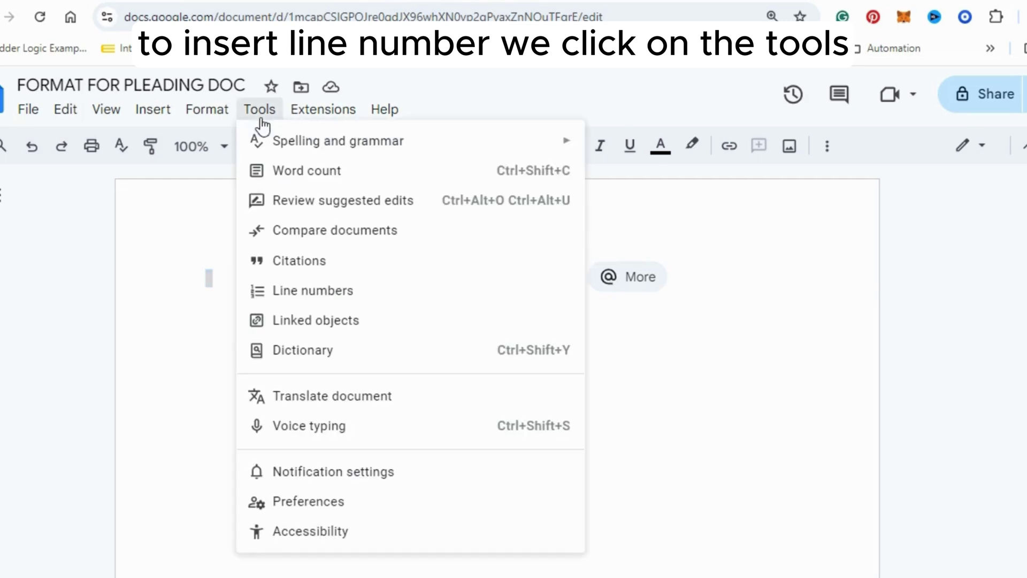
click(320, 300)
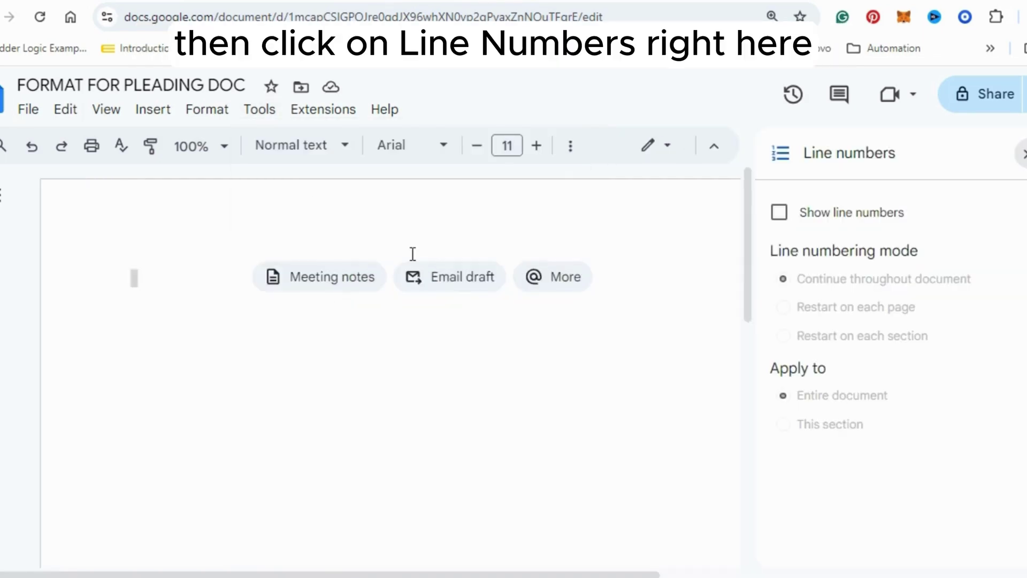
click(782, 221)
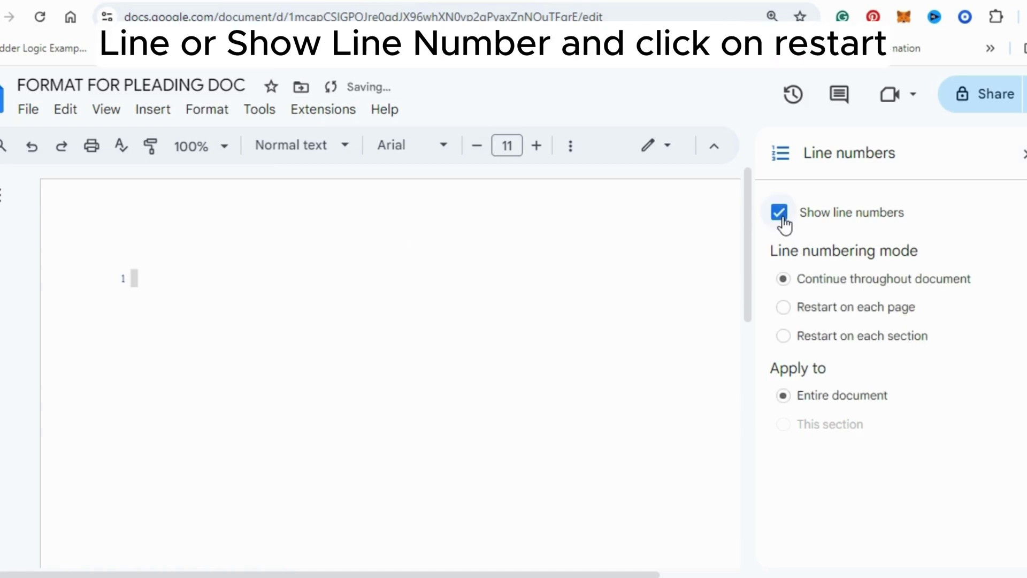
click(785, 311)
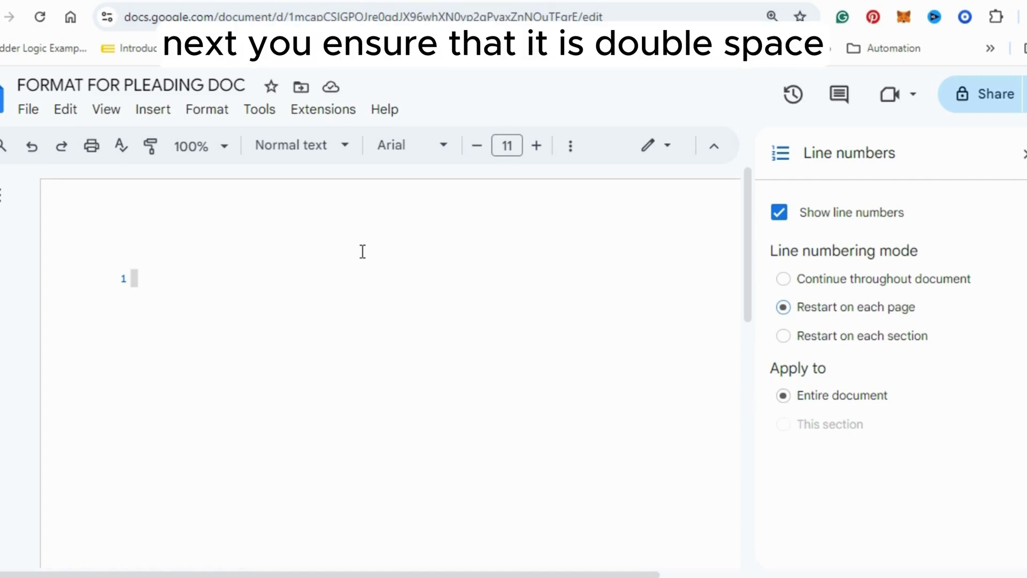
- Set the line spacing to Double
click(571, 148)
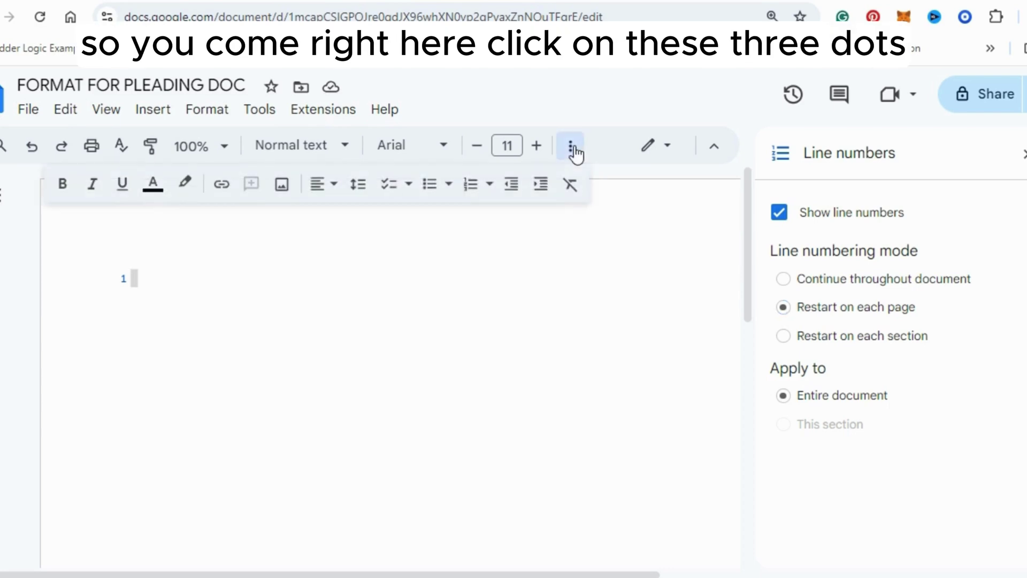
click(356, 187)
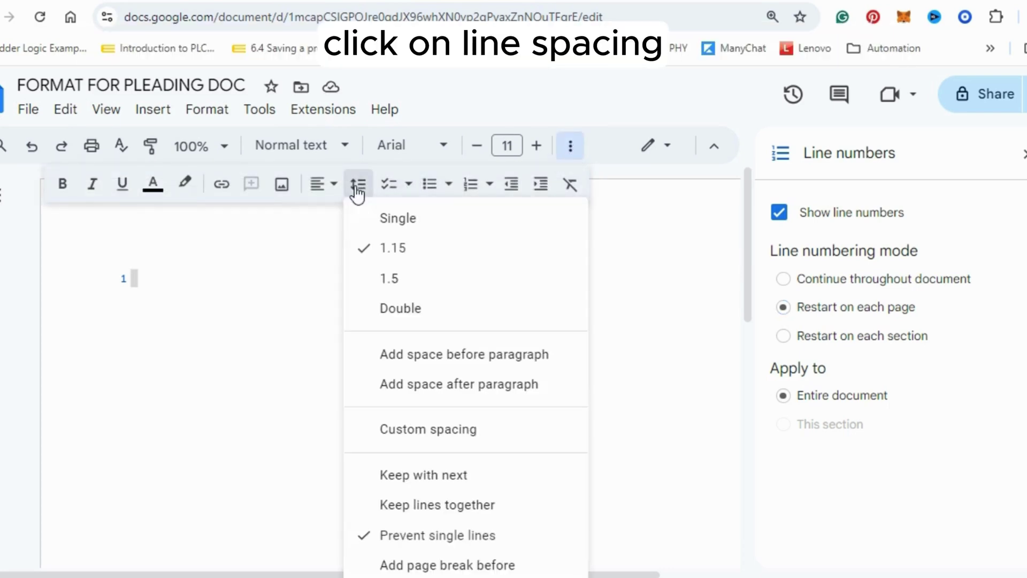
click(381, 306)
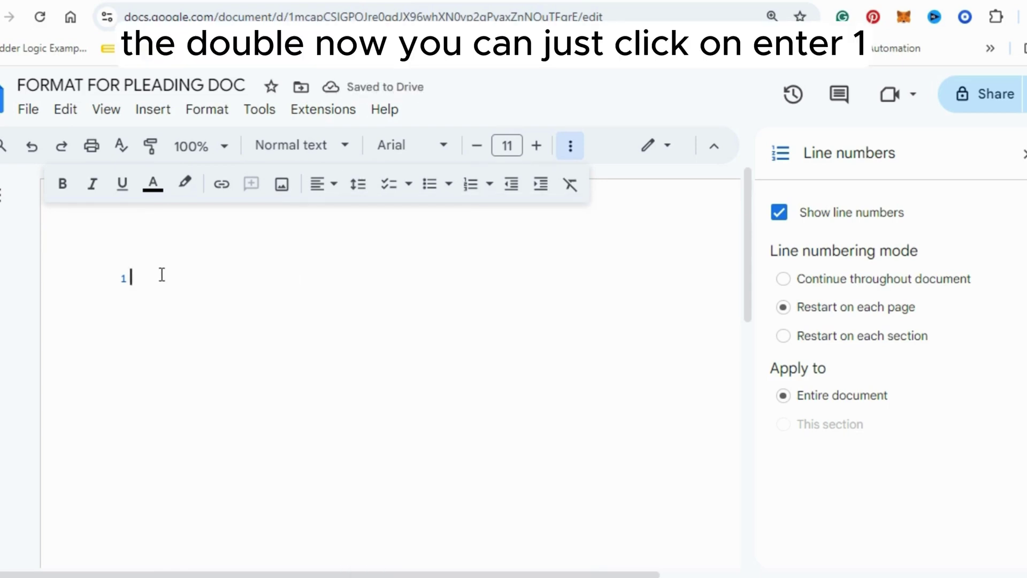
- Add empty numbered lines down the first page
key(Return)
key(Return)
key(Return)
key(Return)
key(Return)
key(Return)
key(Return)
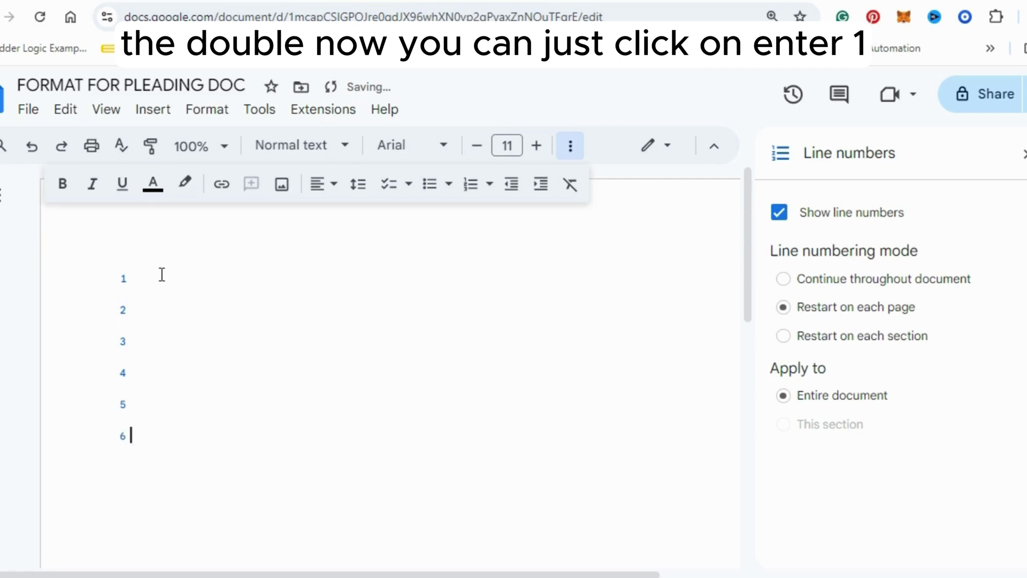
key(Return)
key(Return)
key(Return)
key(Return)
key(Return)
key(Return)
key(Return)
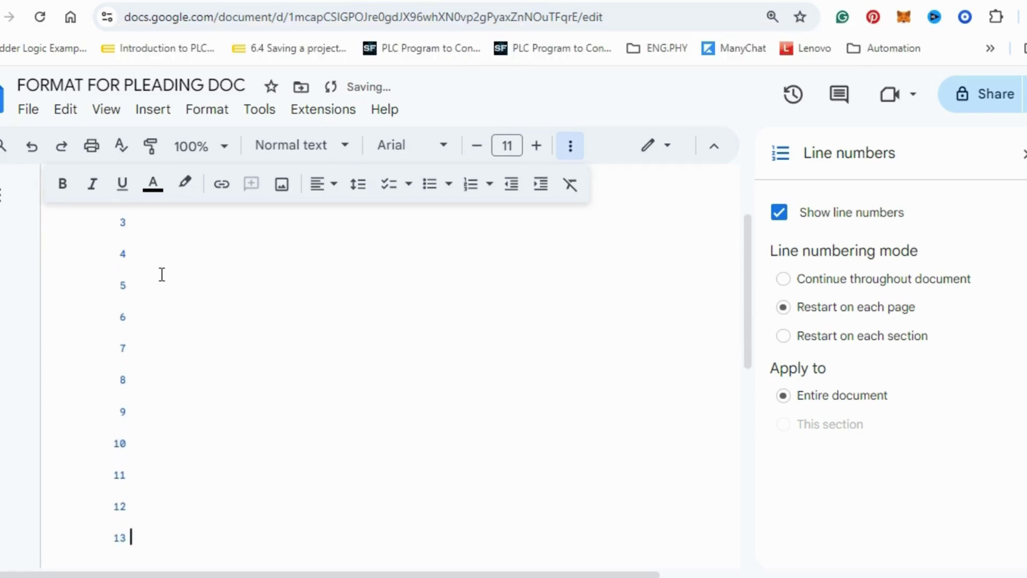
key(Return)
key(Return)
key(Return)
key(Return)
key(Return)
key(Return)
key(Return)
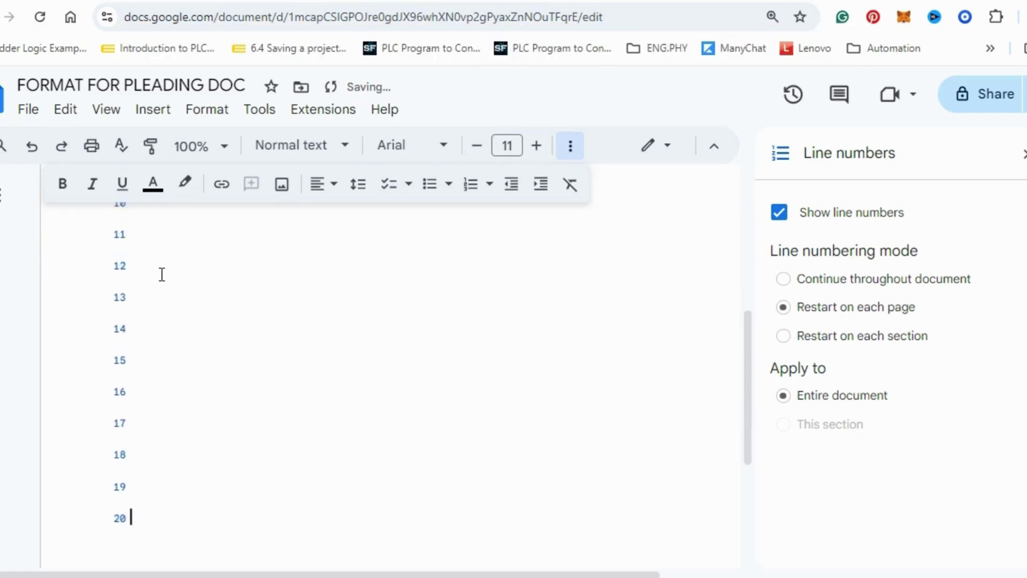
key(Return)
key(Return)
key(Return)
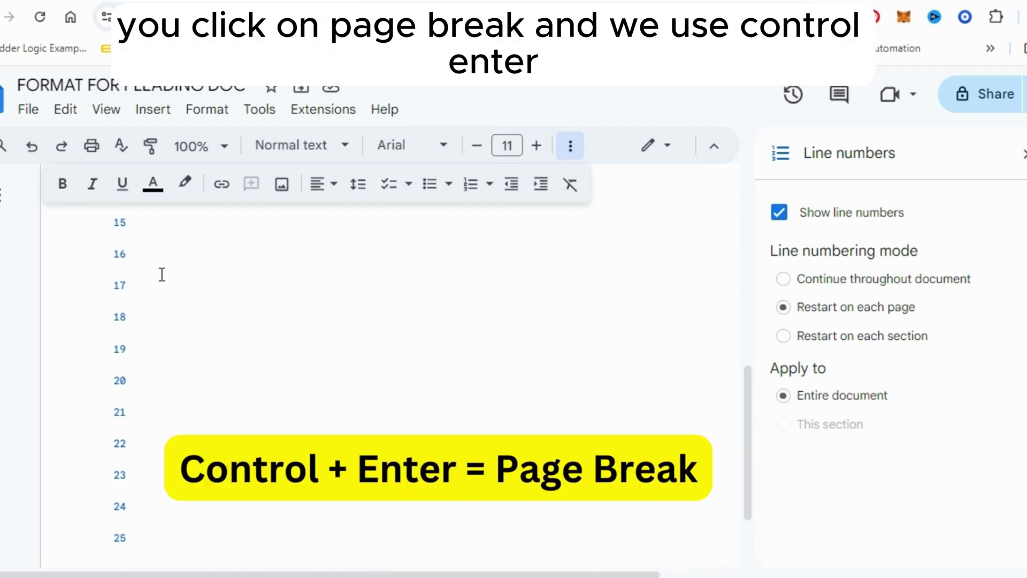
- Insert a page break and fill the second page with empty lines to line 25
key(ctrl+Return)
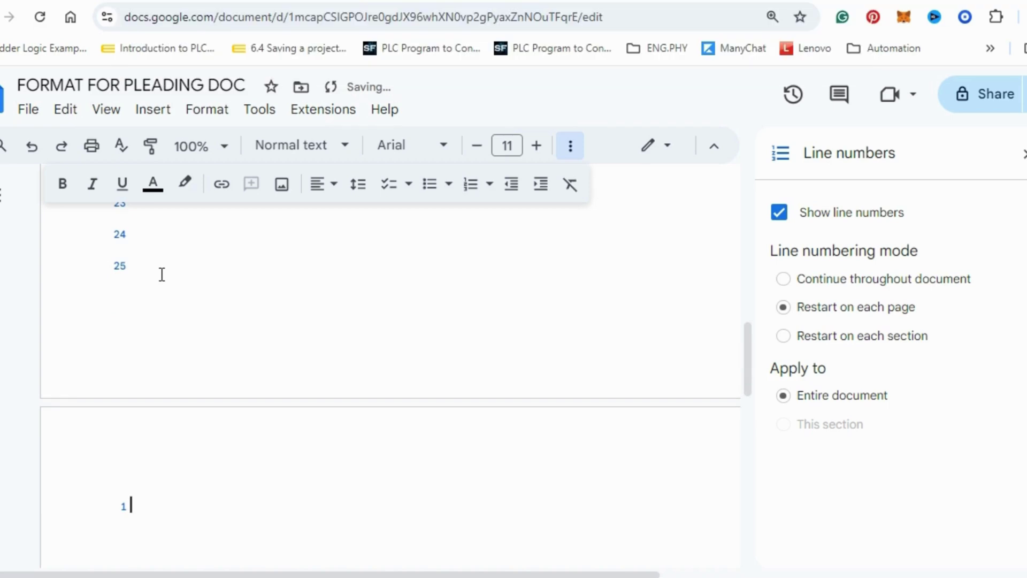
key(Return)
key(Return)
key(Return)
key(Return)
key(Return)
key(Return)
key(Return)
key(Return)
key(Return)
key(Return)
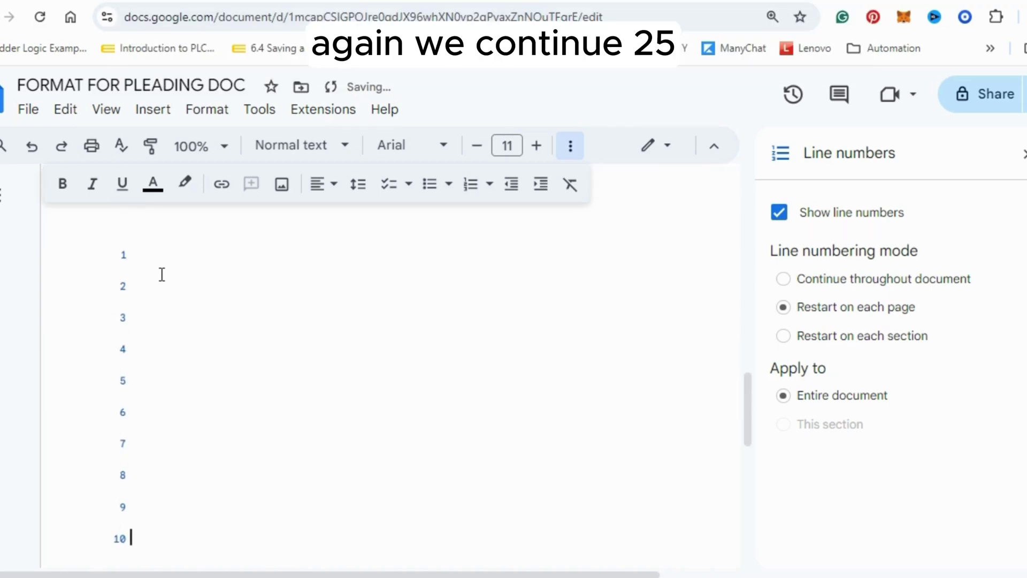
key(Return)
key(Return)
key(Return)
key(Return)
key(Return)
key(Return)
key(Return)
key(Return)
key(Return)
key(Return)
key(Return)
key(Return)
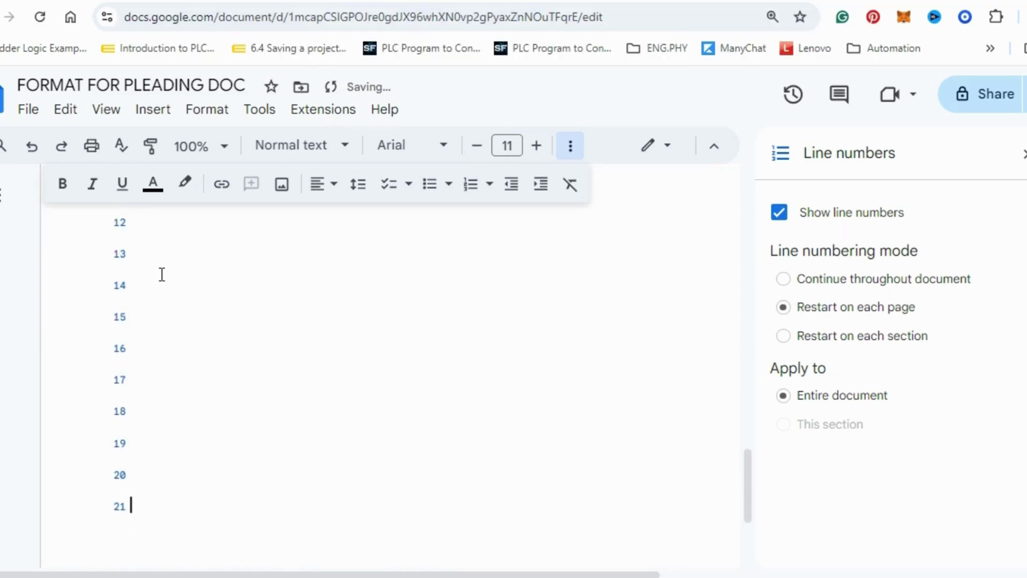
key(Return)
key(Return)
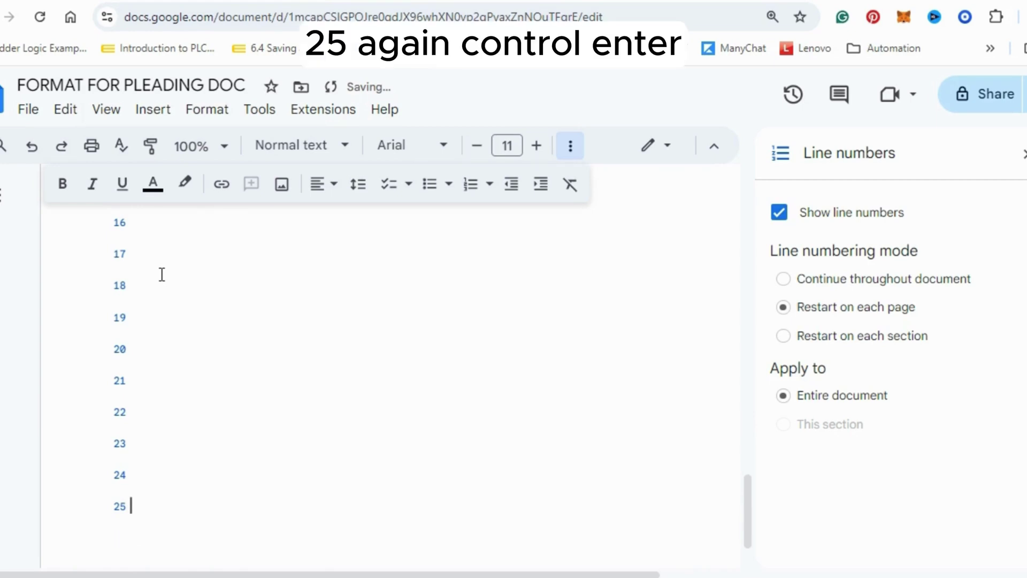
- Add a third page of 25 empty lines, start a fourth, and return to the top
key(ctrl+Return)
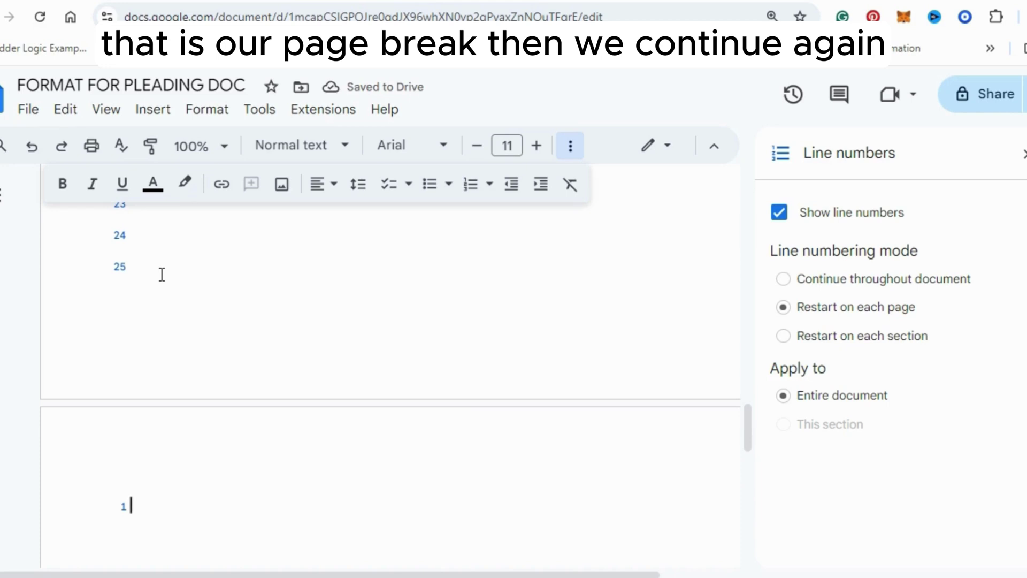
key(Return)
key(Return)
key(Return)
key(Return)
key(Return)
key(Return)
key(Return)
key(Return)
key(Return)
key(Return)
key(Return)
key(Return)
key(Return)
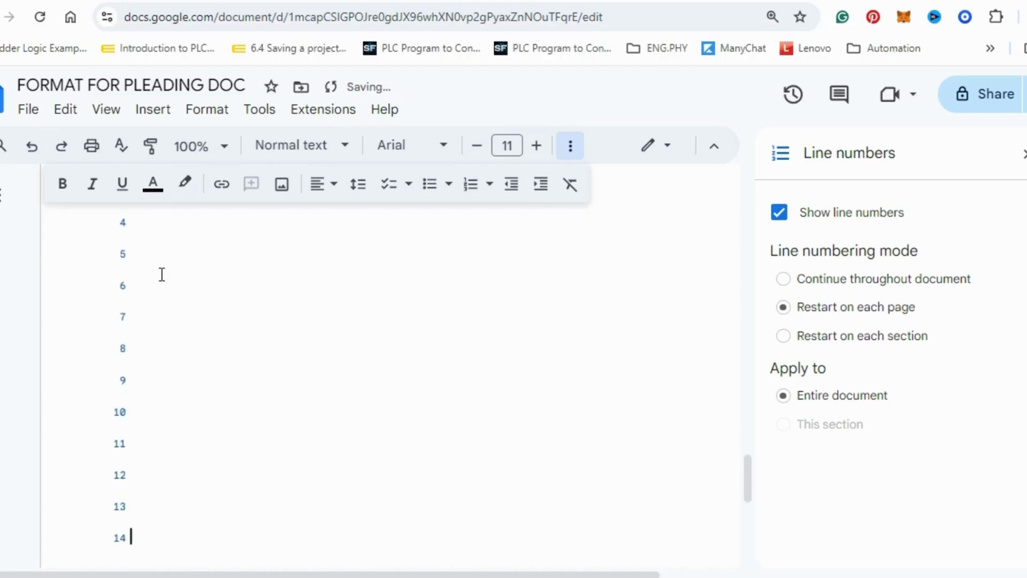
key(Return)
key(Return)
key(Return)
key(Return)
key(Return)
key(Return)
key(Return)
key(Return)
key(Return)
key(Return)
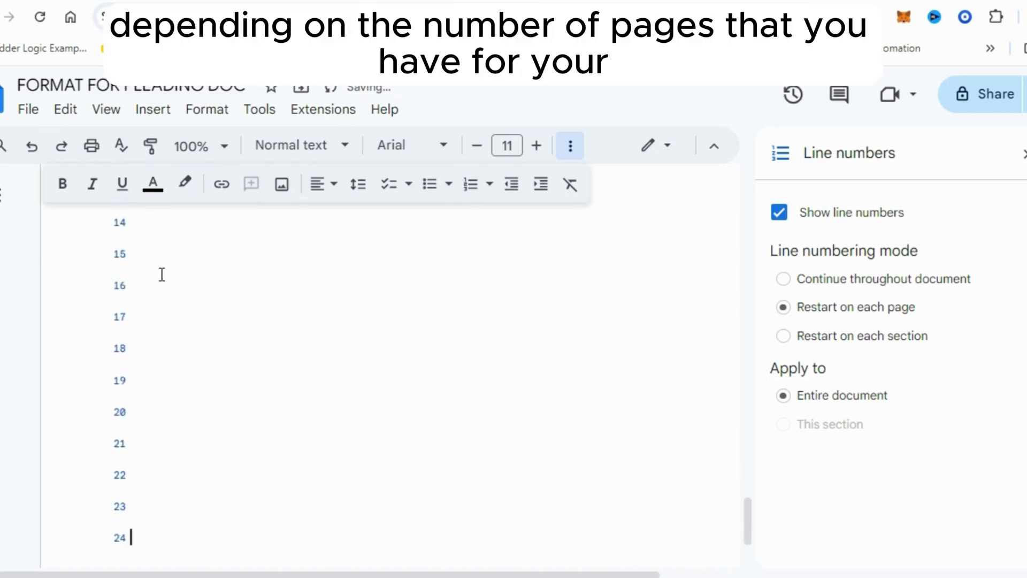
key(Return)
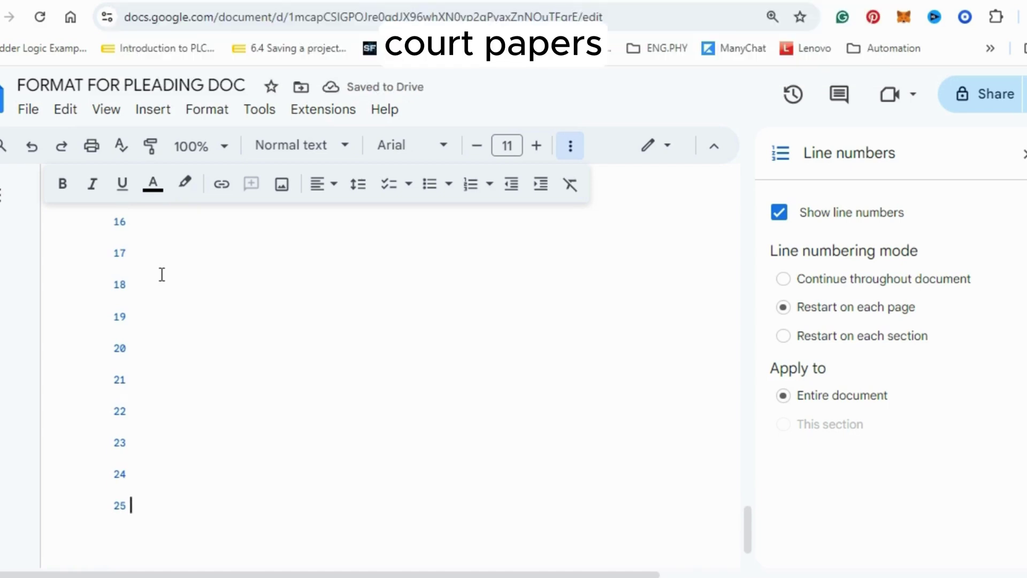
key(Return)
scroll(162, 274, up, 13)
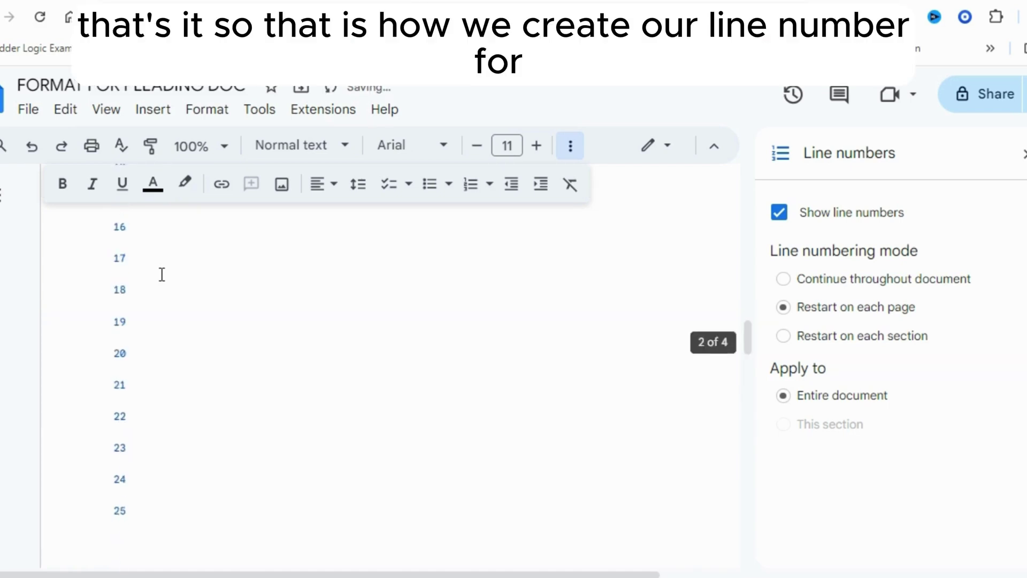
scroll(160, 274, up, 15)
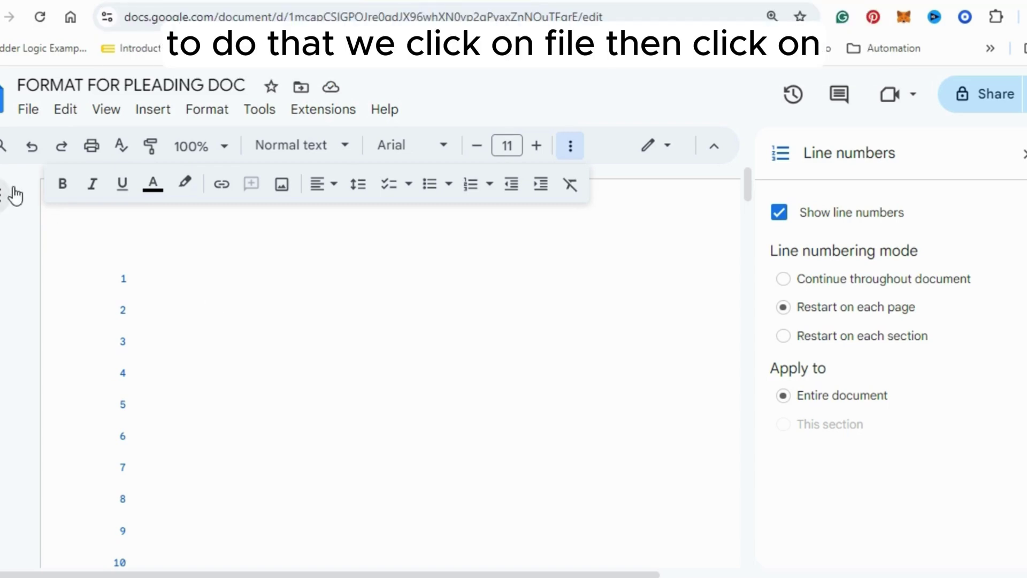
click(32, 118)
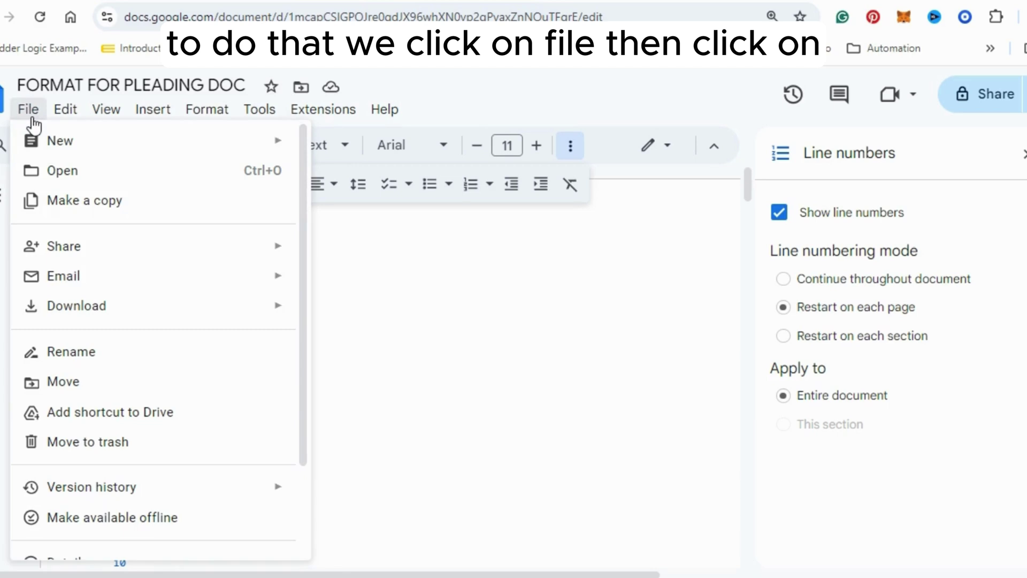
scroll(104, 419, down, 2)
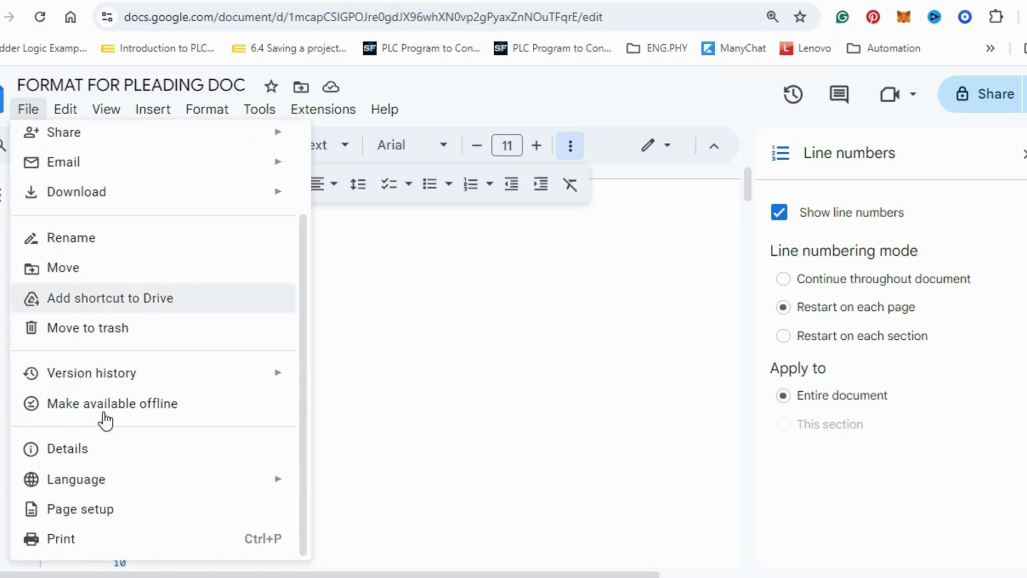
click(99, 514)
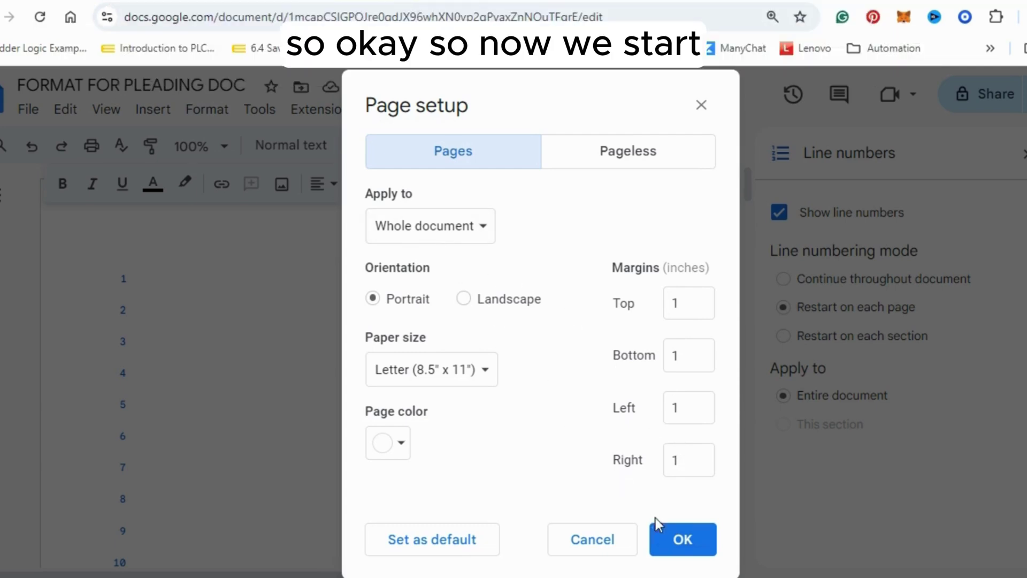
click(669, 540)
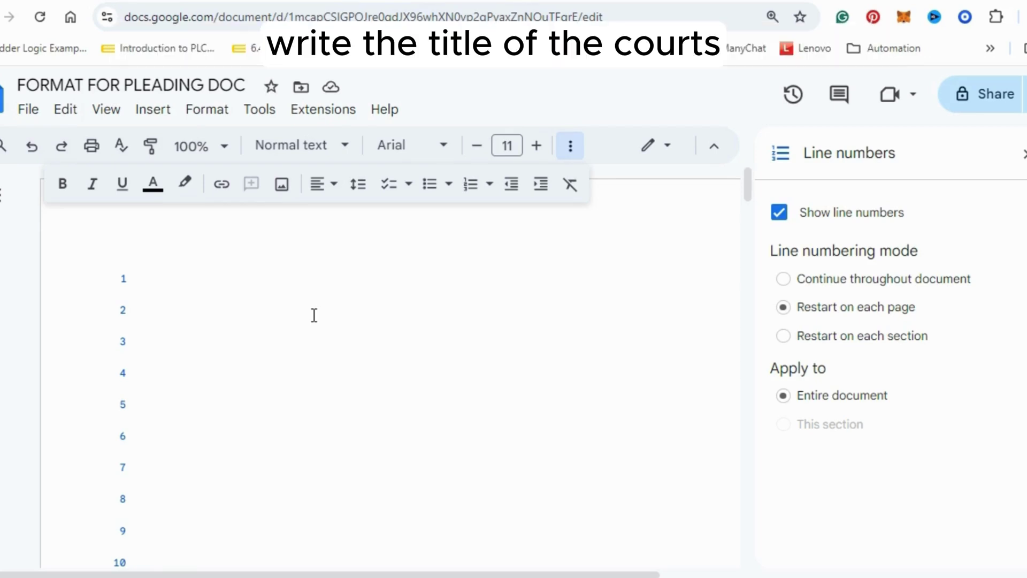
- Type 'IN THE UNITED STATES DISTRICT COURT' on line 1
click(171, 284)
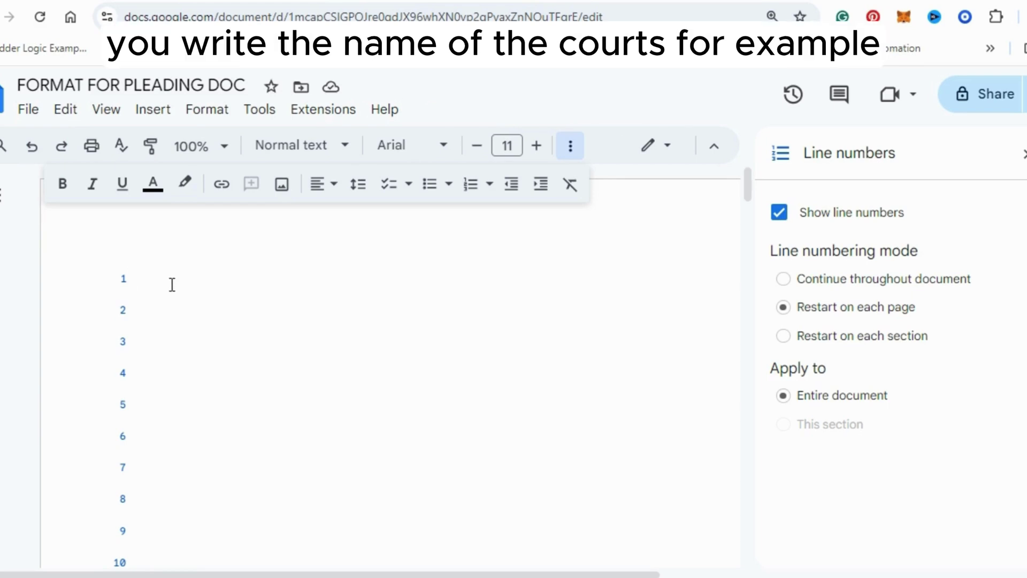
text(IN THE)
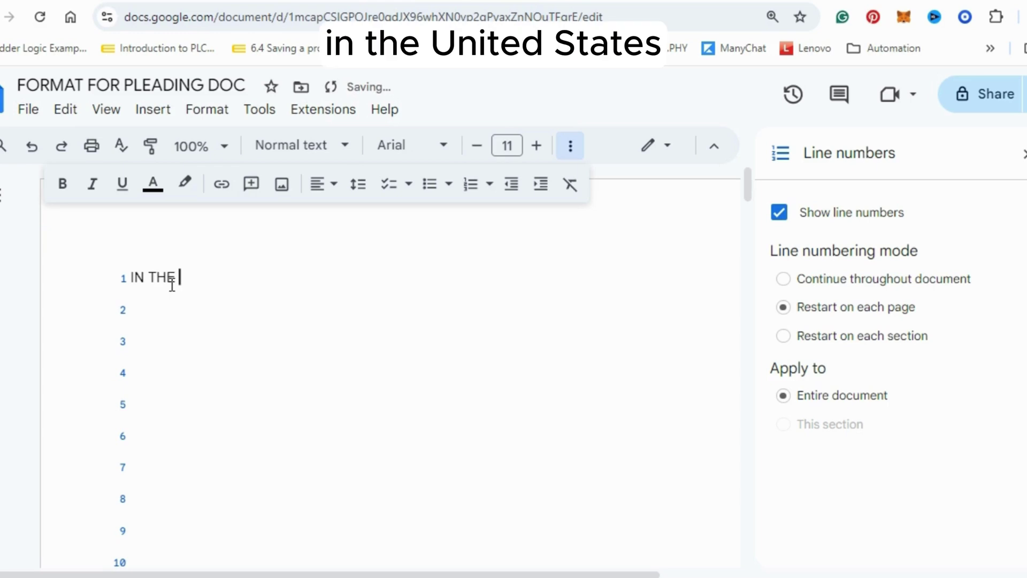
text(UNITED STA)
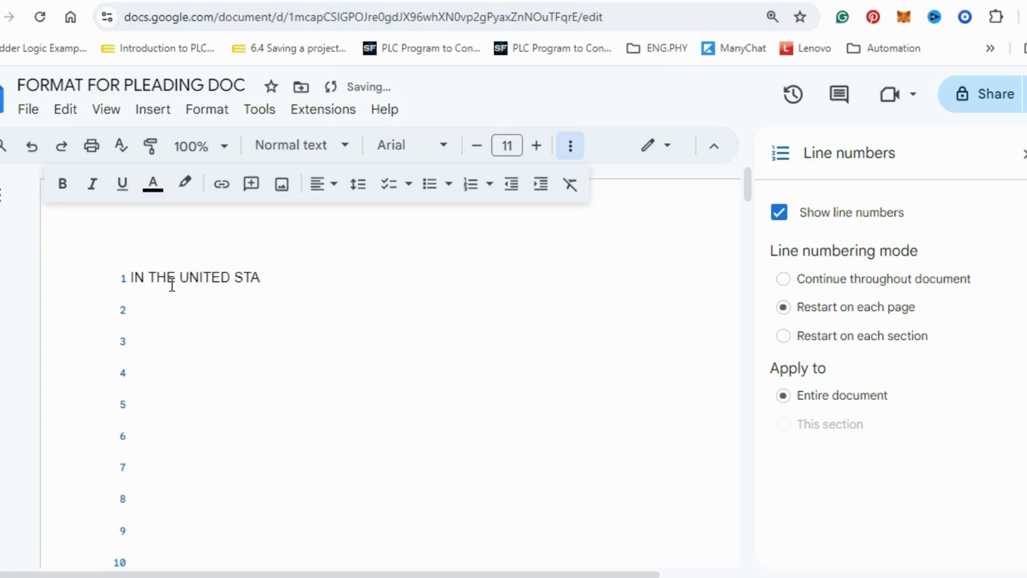
text(TES )
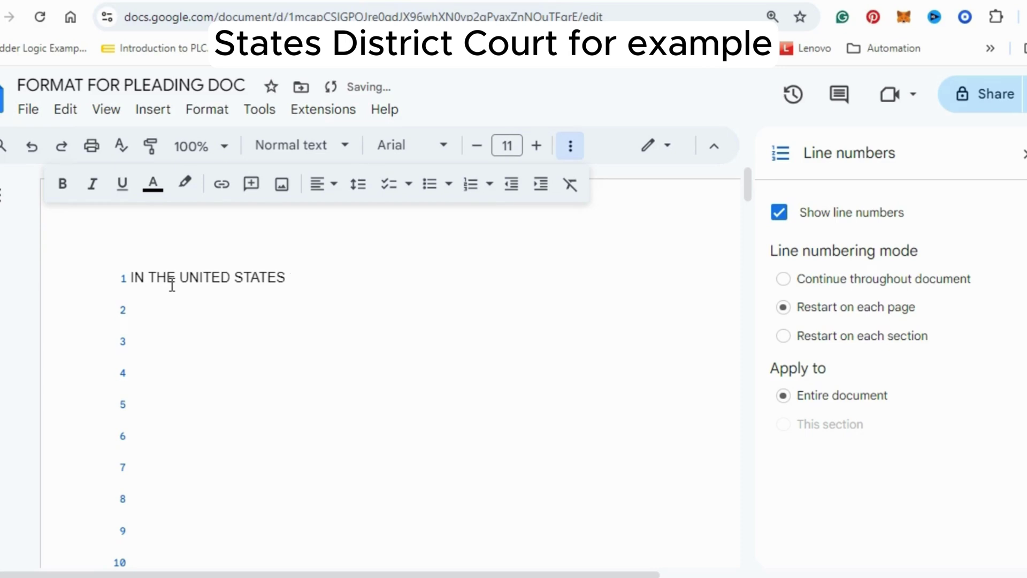
text(DISTRICT COURT)
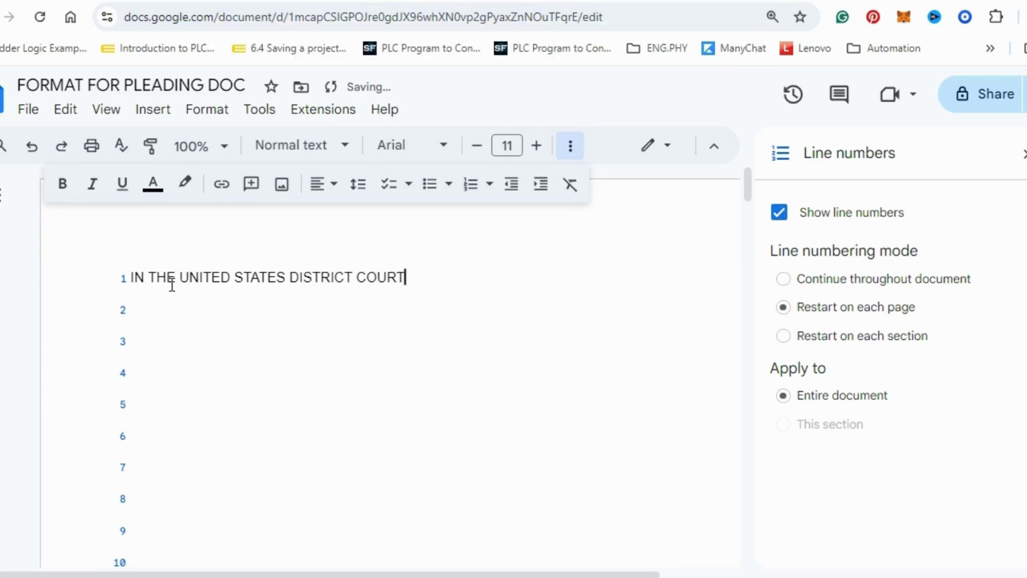
- Add 'FOR THE [DISTRICT NAMT] DISTRICT' as the second header line
key(Return)
text(FOR THE )
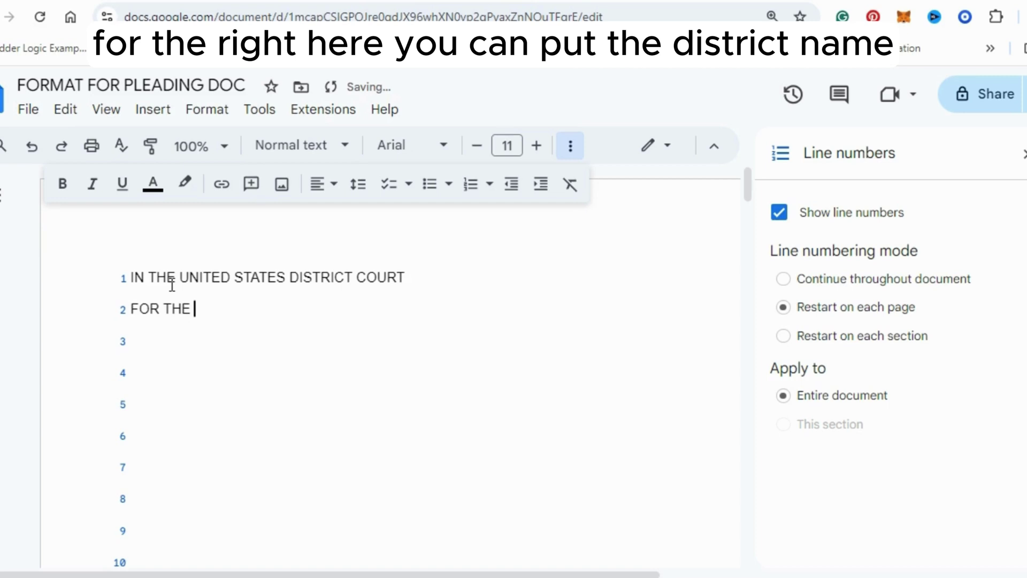
text([]DISTRIC)
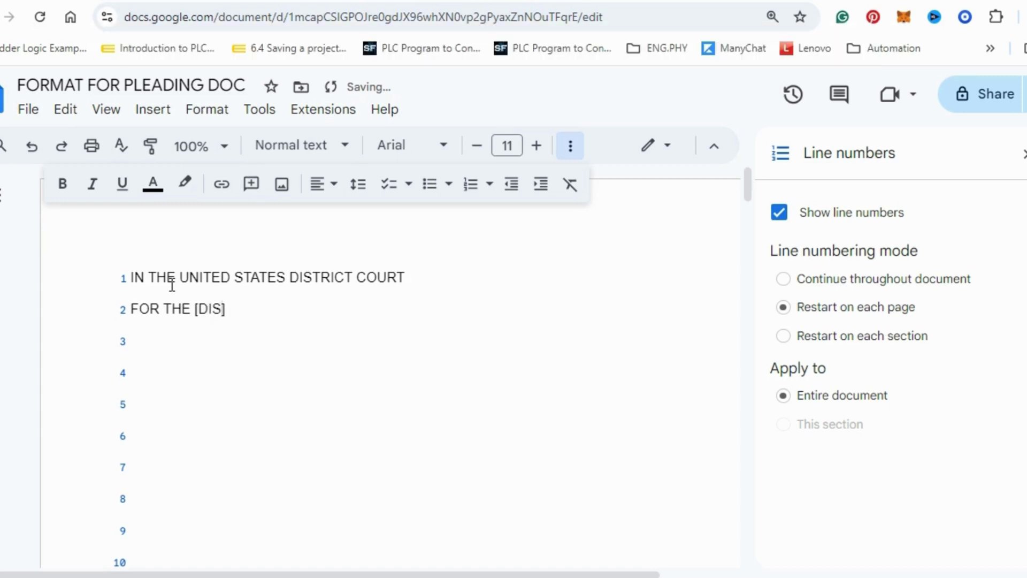
text(T NAMT)
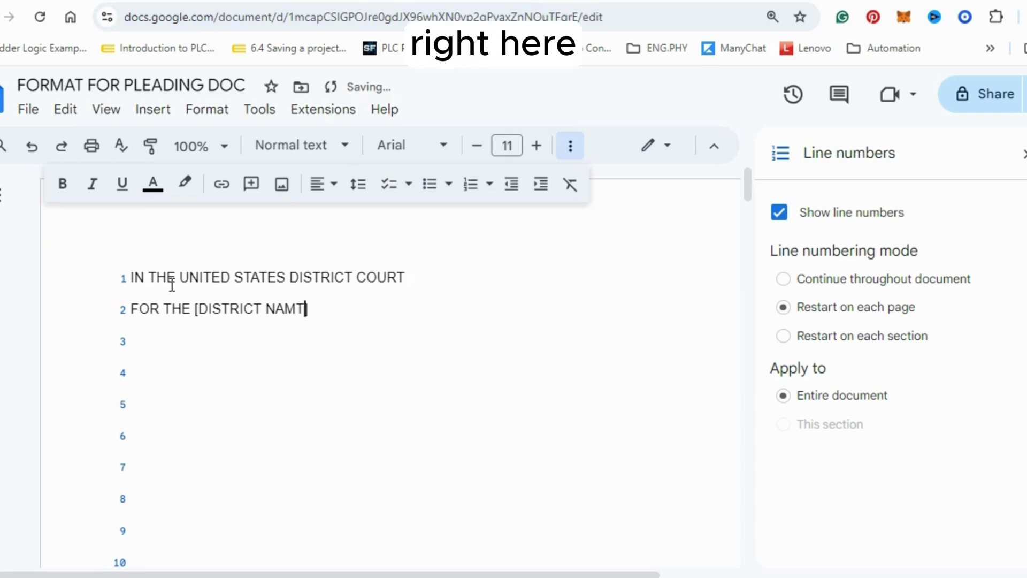
key(Right)
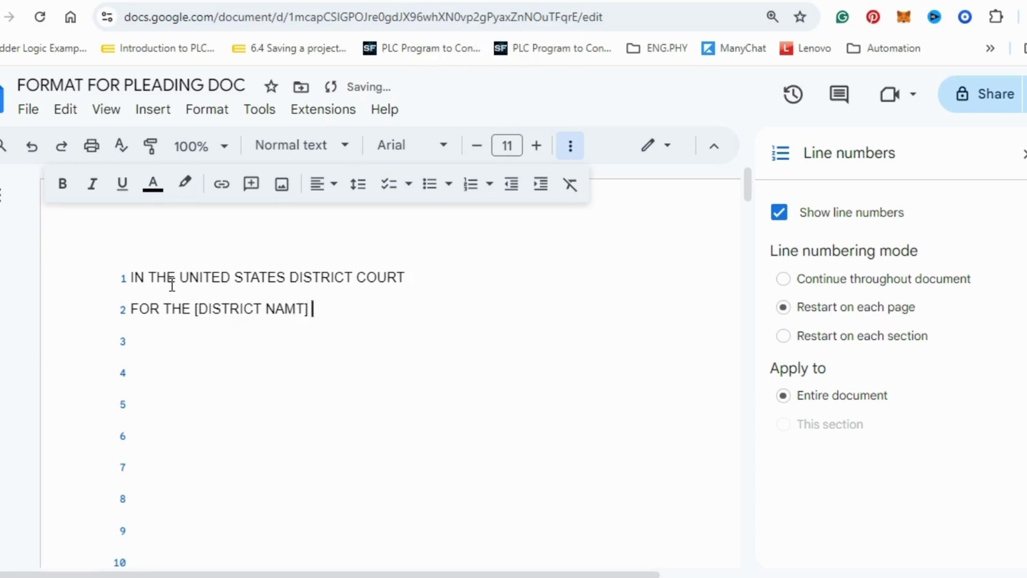
text(DISTRICT)
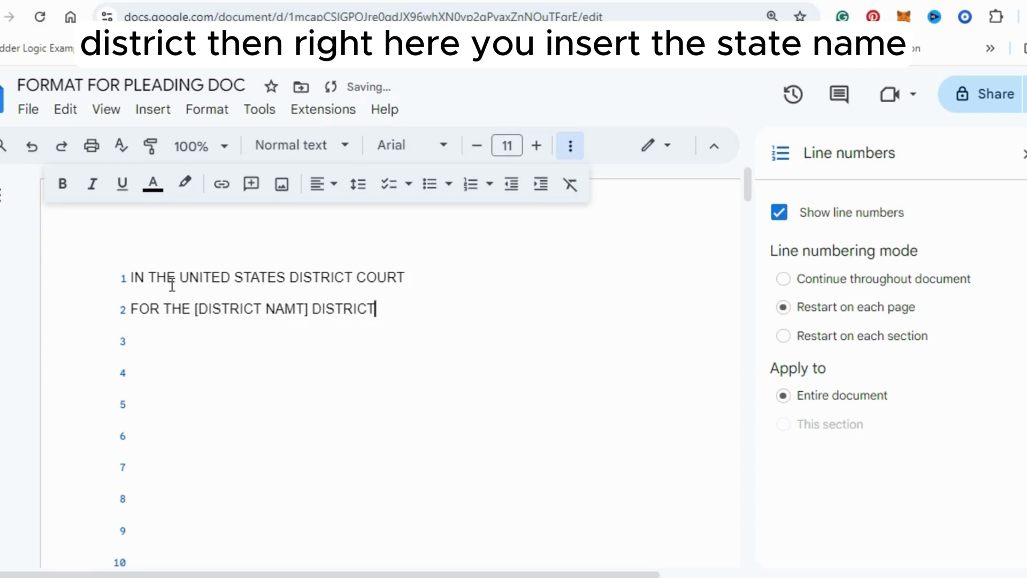
- Add '[STATE NAME]' as the third header line
key(Return)
text([STSTA)
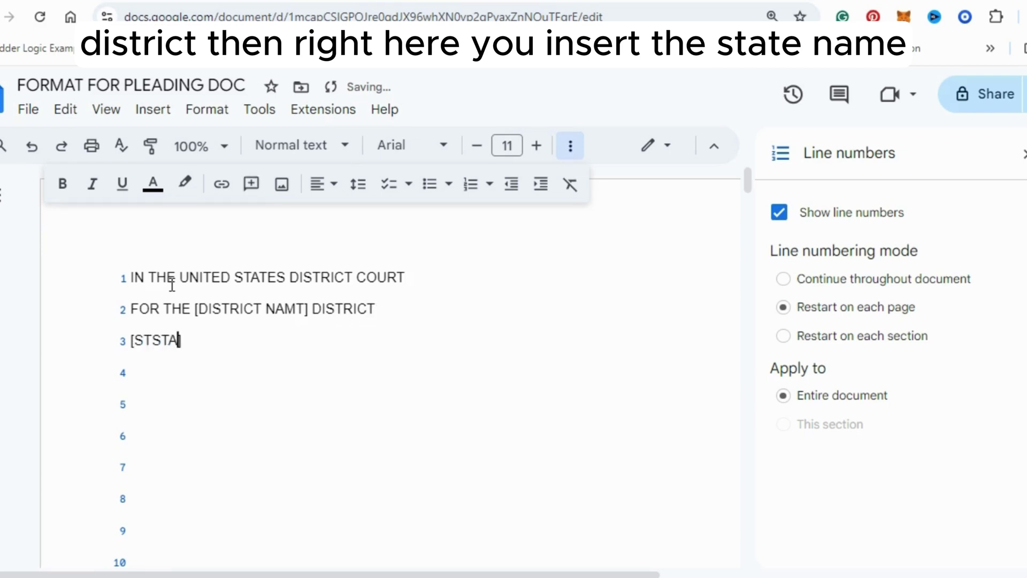
key(BackSpace)
key(BackSpace)
key(BackSpace)
text(ATE NA)
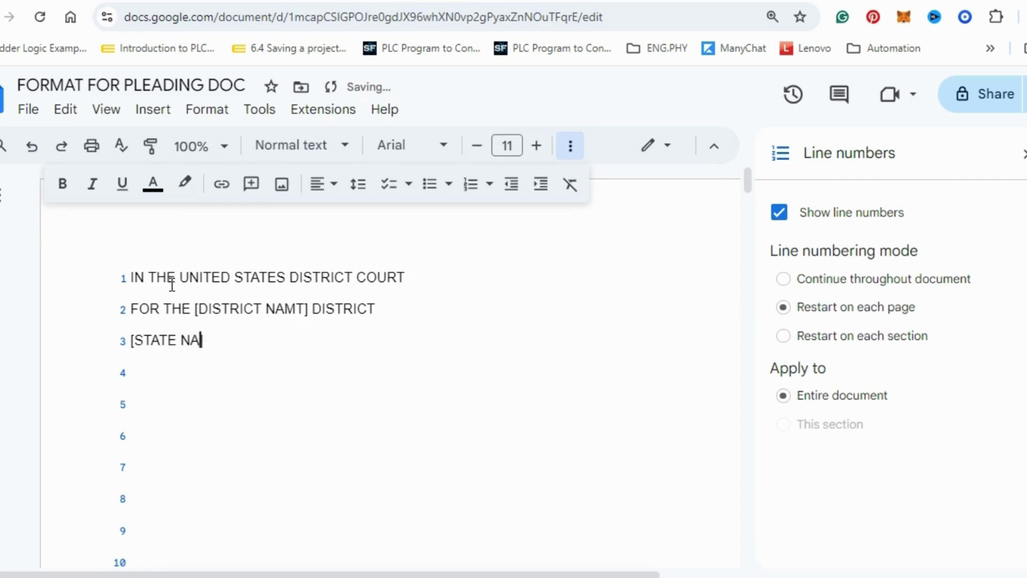
text(ME])
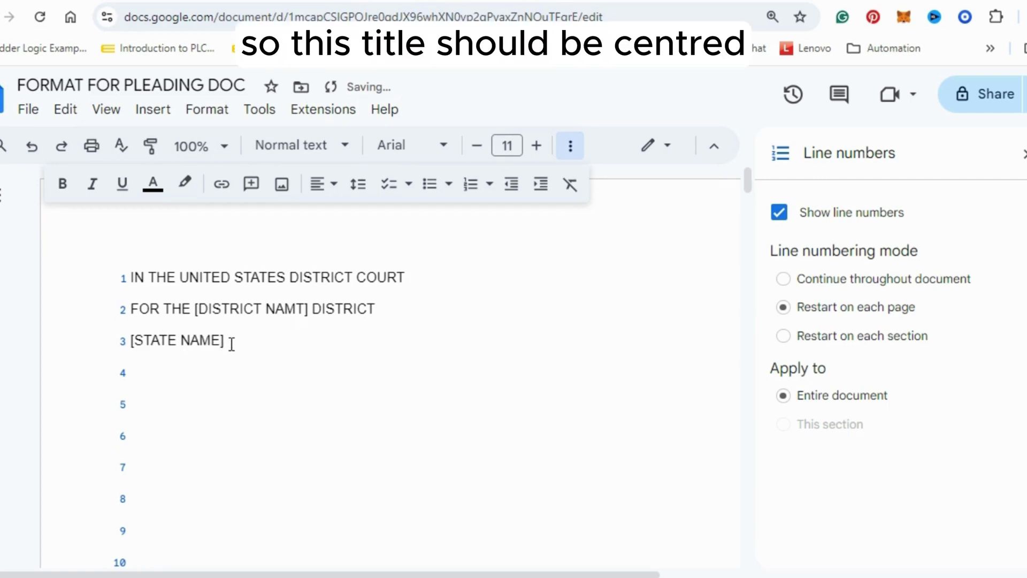
- Center-align and bold the court, district and '[STATE NAME]' header lines
drag(232, 341, 134, 274)
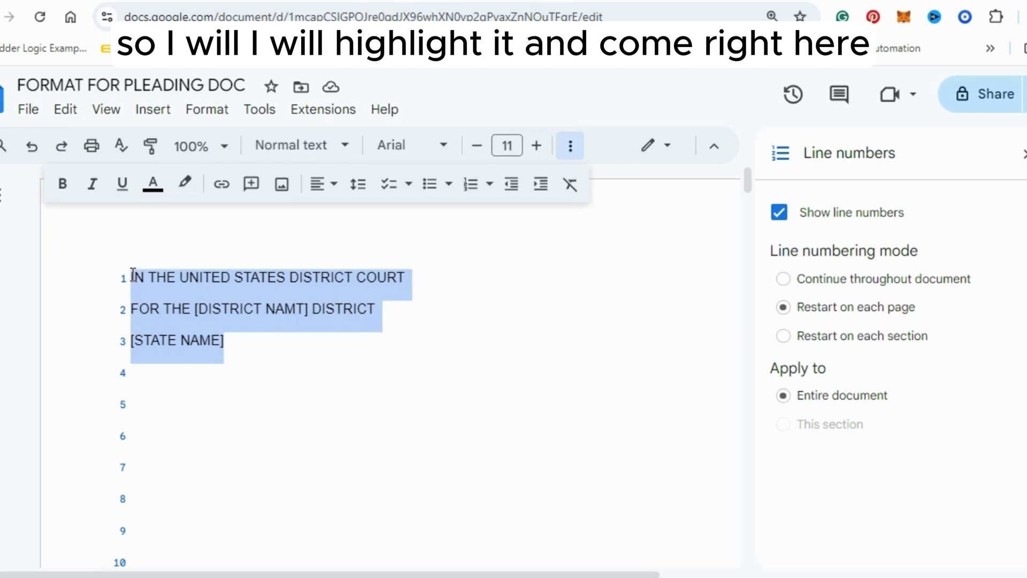
click(335, 187)
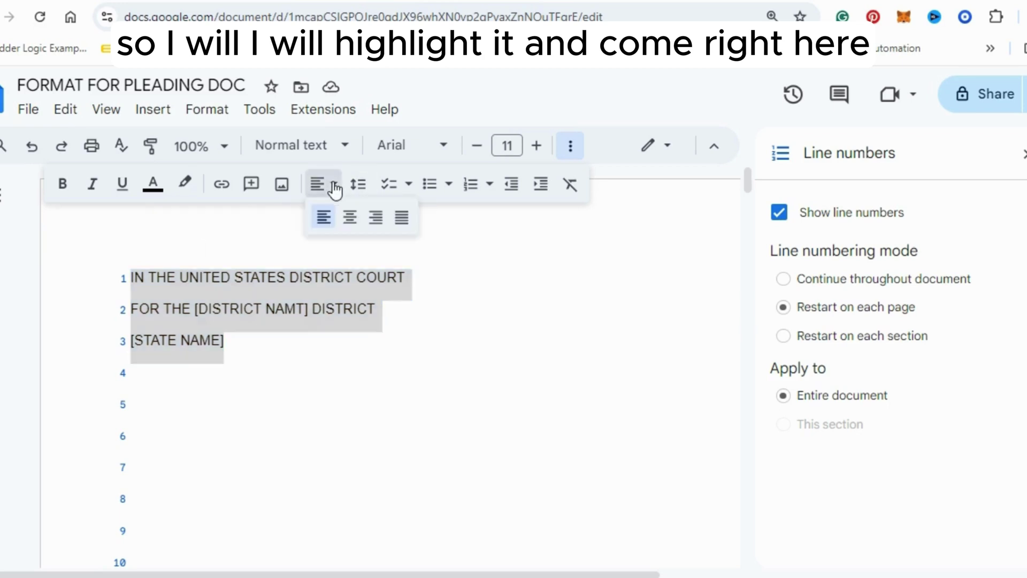
click(350, 219)
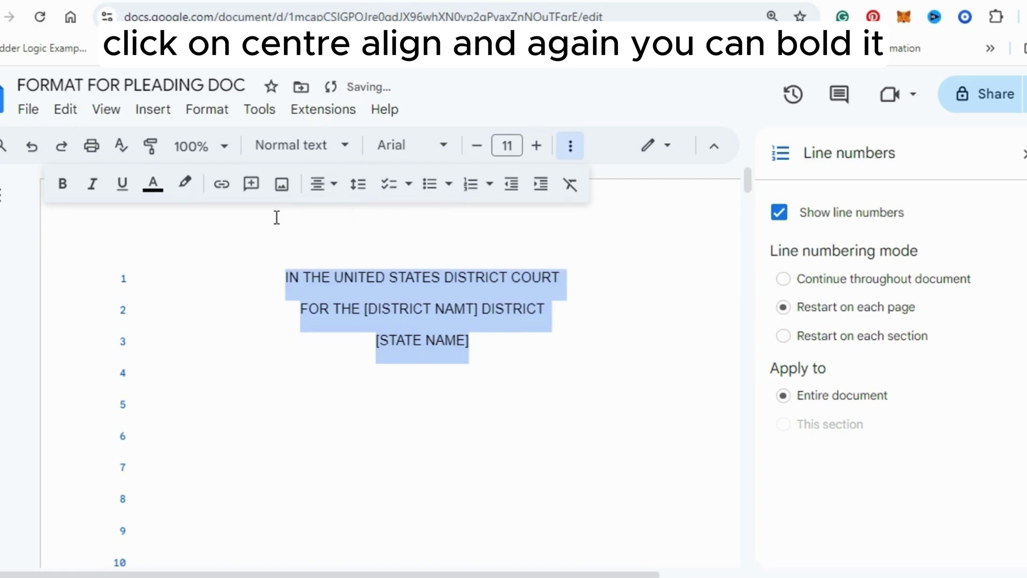
click(66, 184)
click(65, 185)
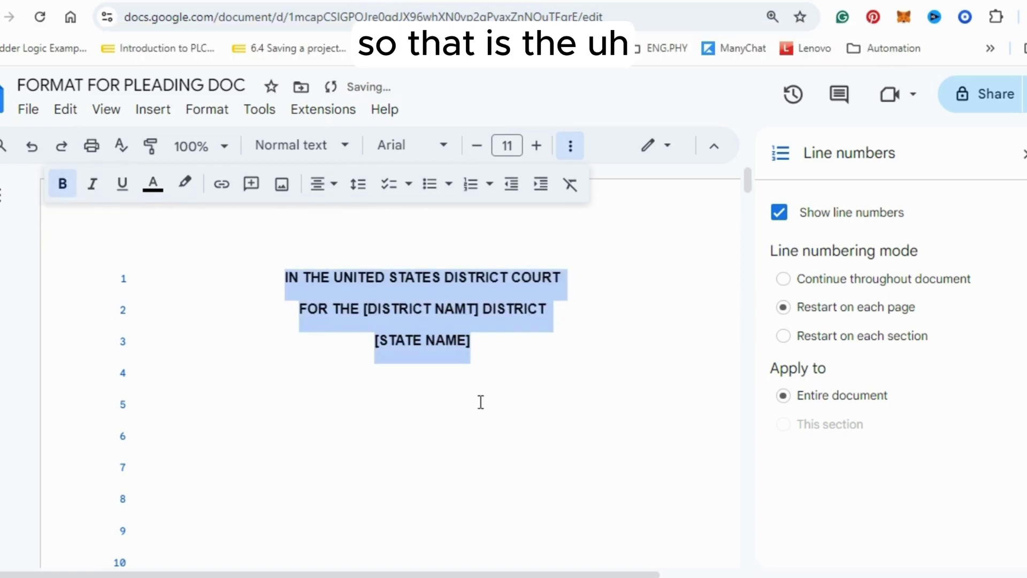
click(482, 404)
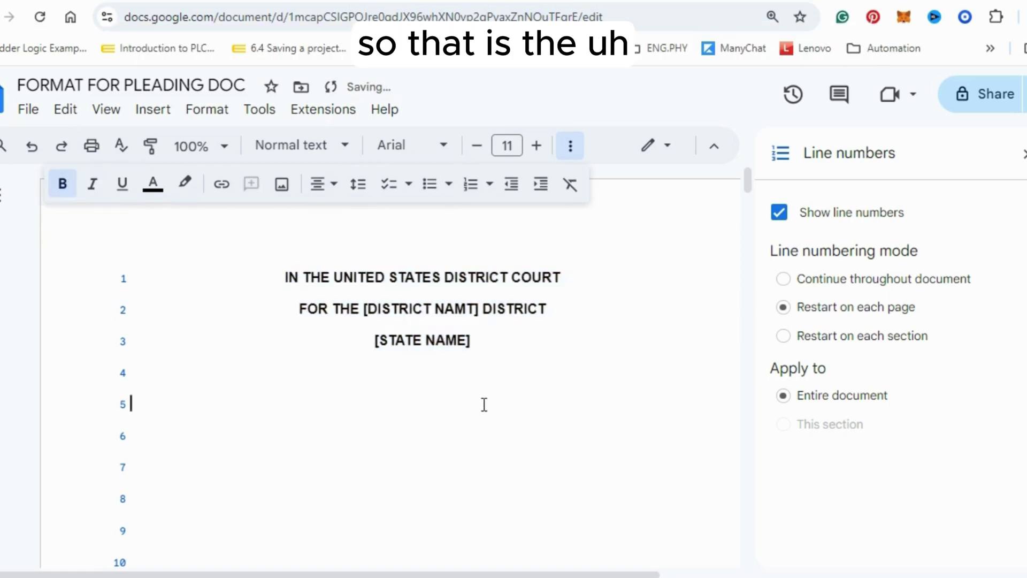
click(570, 145)
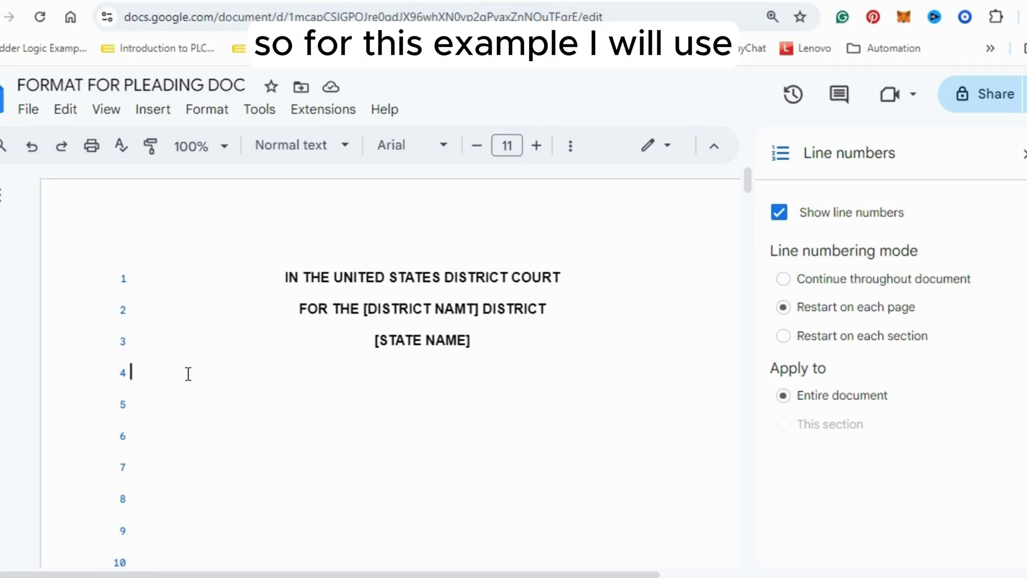
- Enter the plaintiff's name on line 4 and 'Plaintiff,' on line 5
text(J)
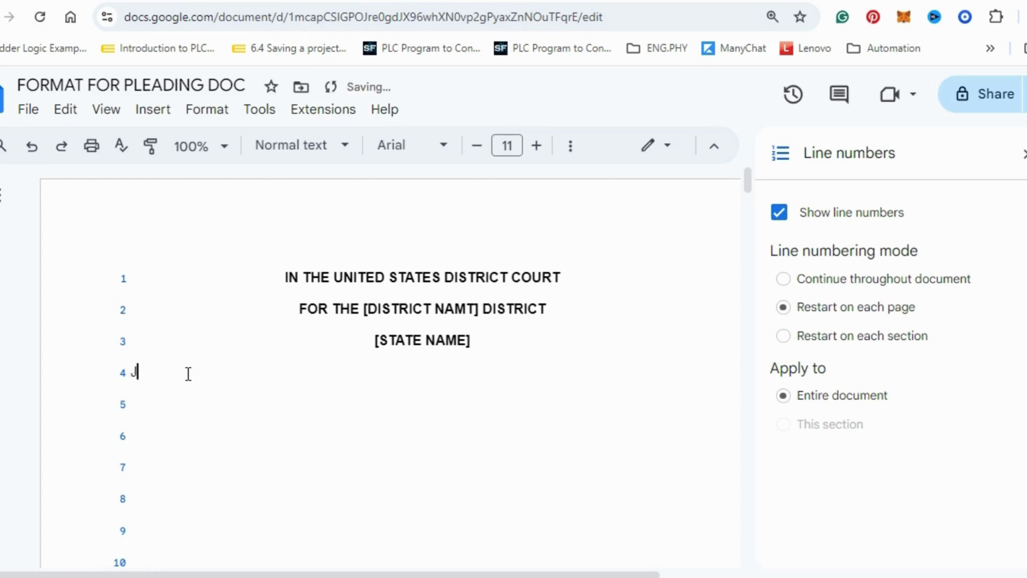
text(ohn Ma)
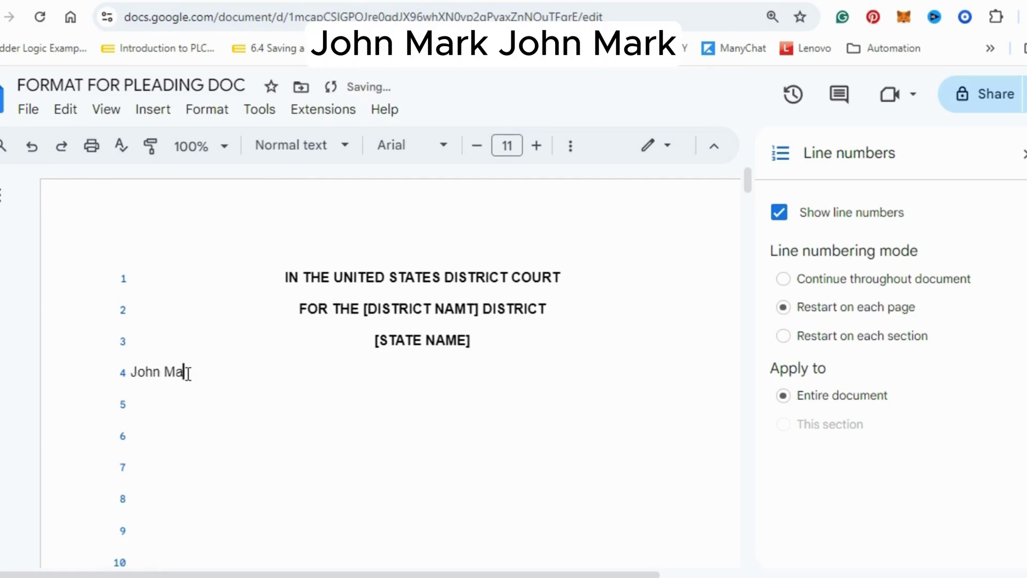
text(rk,)
key(Return)
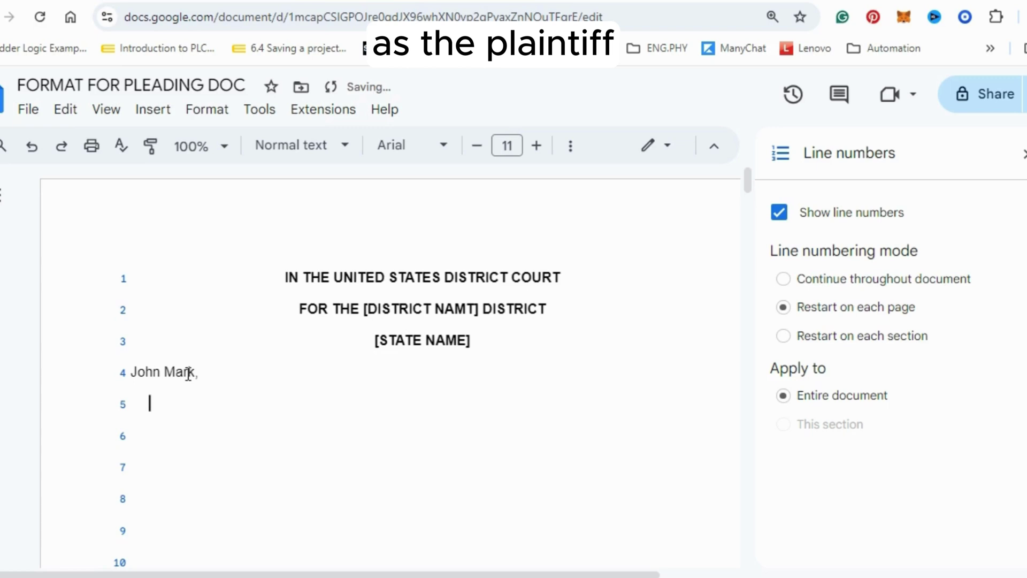
text(Plainti)
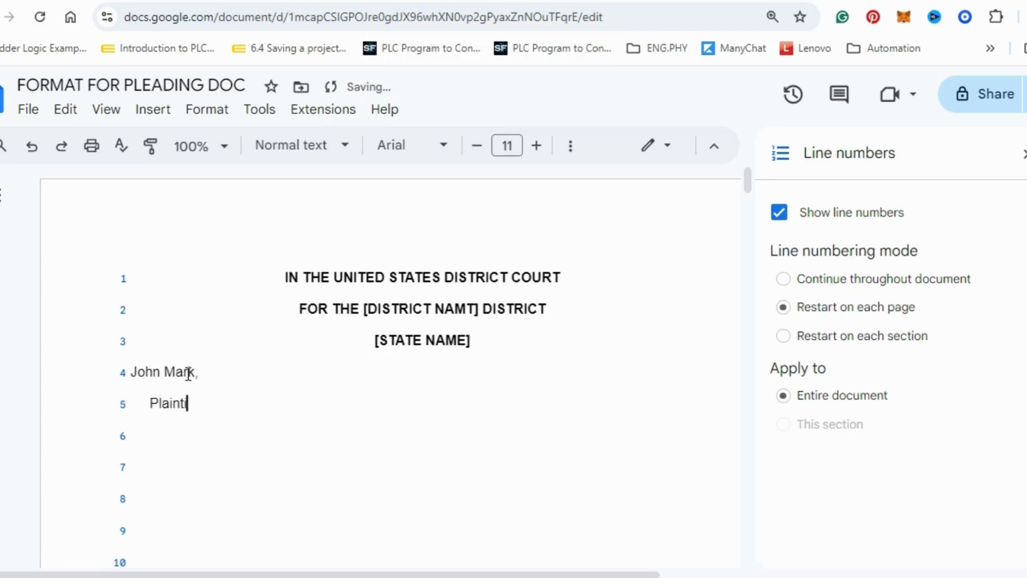
text(ff,)
- Add a lowercase 'v.' line beneath, undoing the automatic capital
key(Return)
text(V)
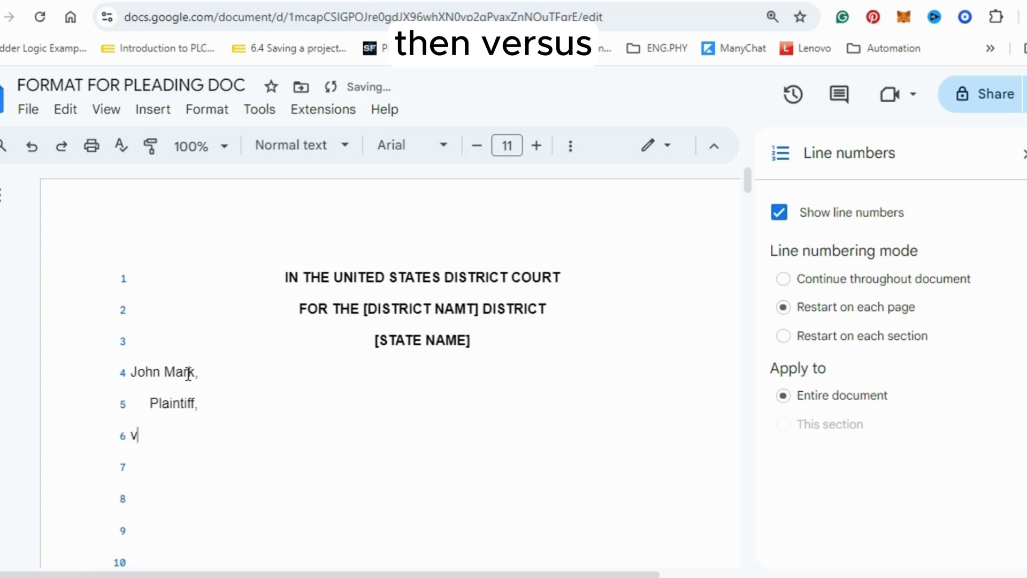
text(.)
key(Return)
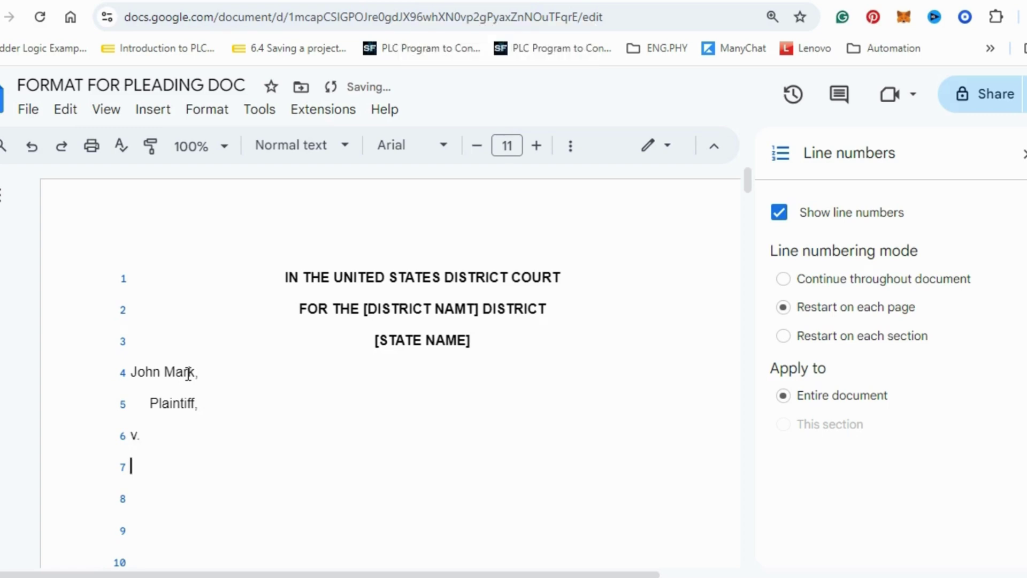
key(BackSpace)
key(Return)
key(ctrl+z)
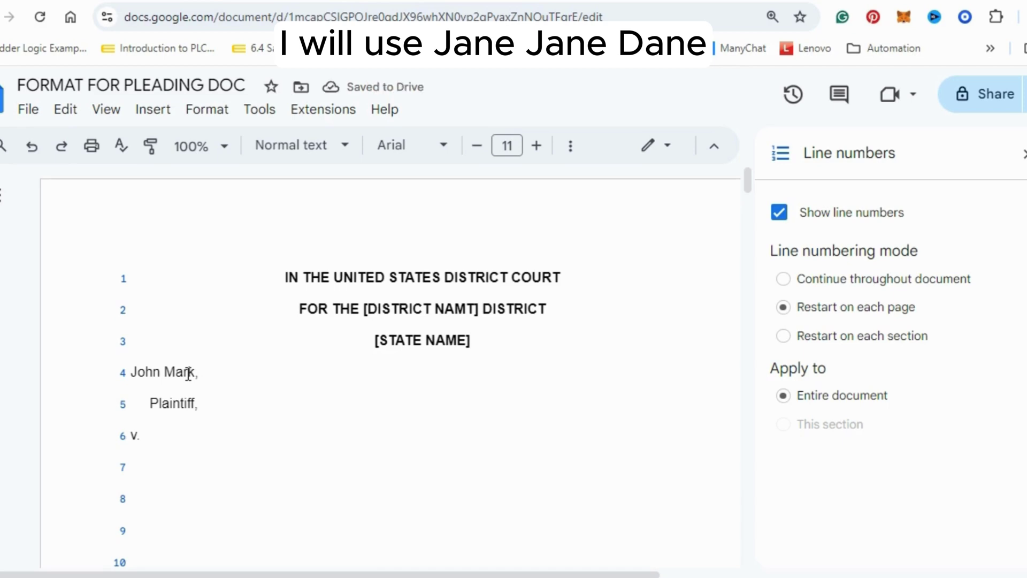
- Enter the defendant's name and 'Defendants,' on the following lines
text(Jane )
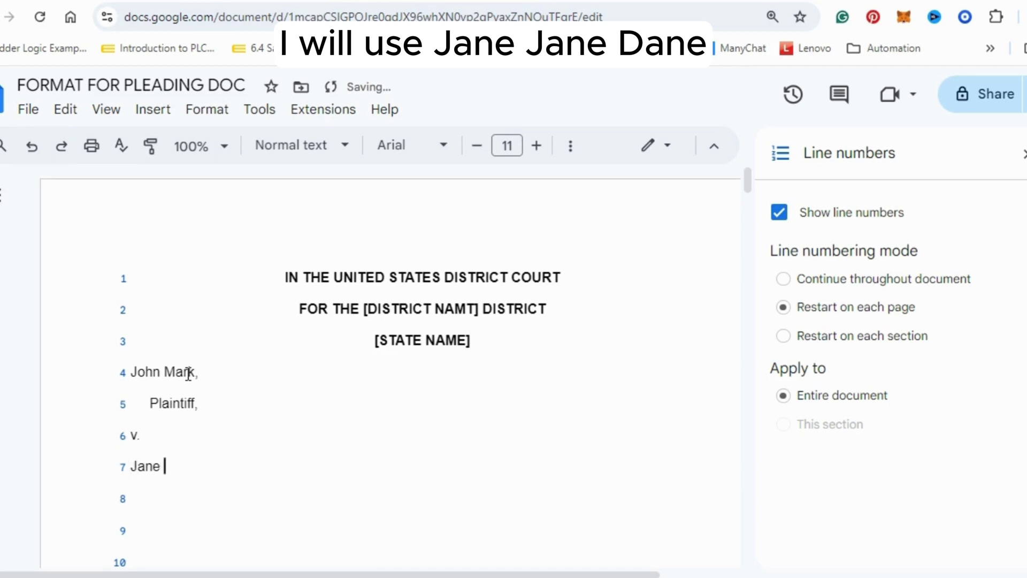
text(Dane,)
key(Return)
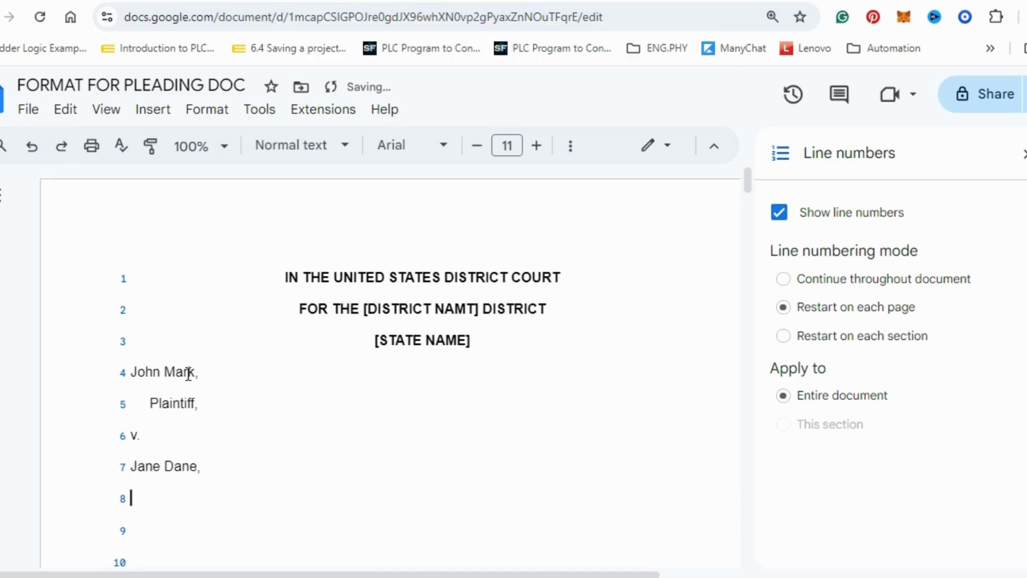
text(D)
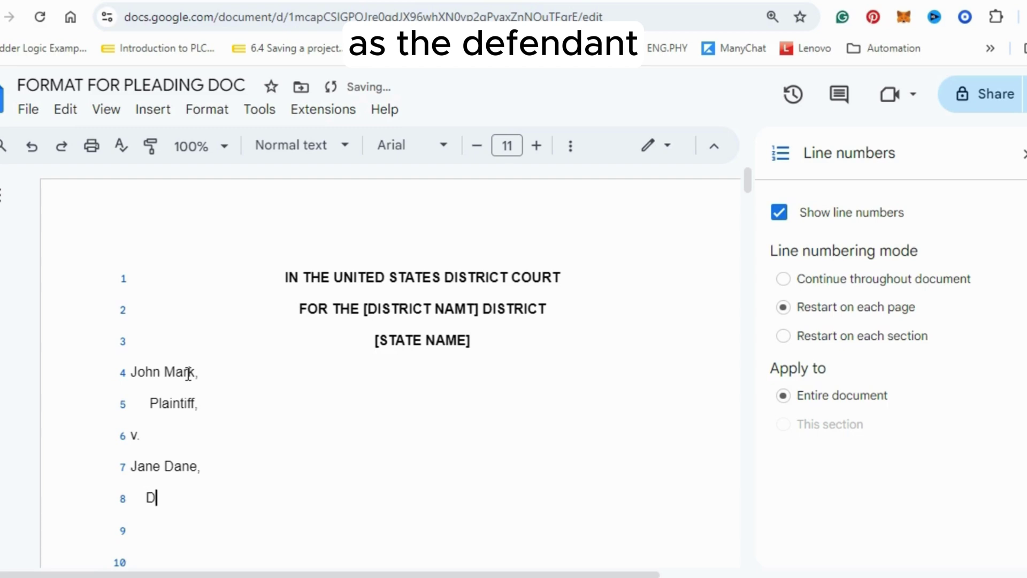
text(efend)
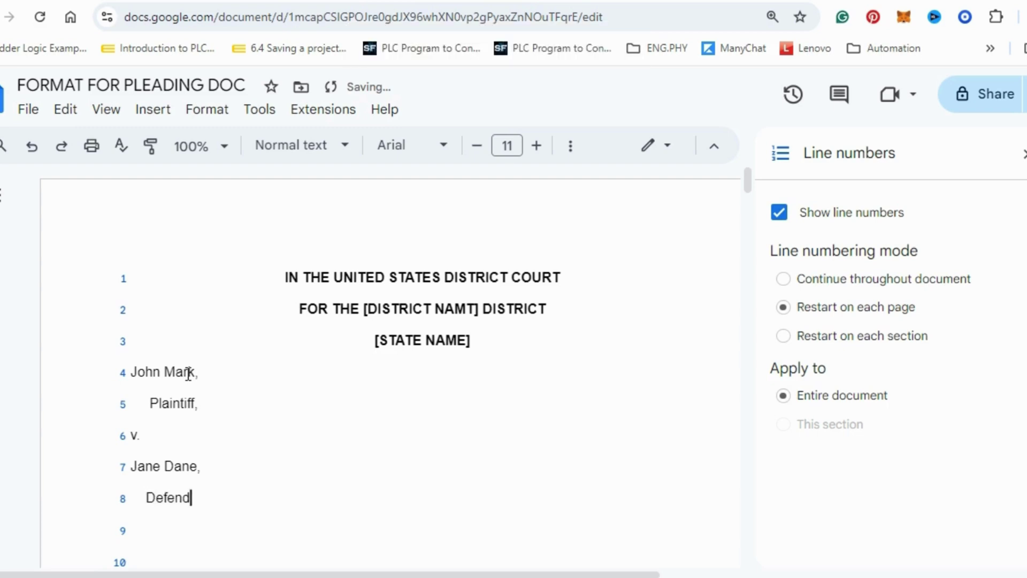
text(ants,)
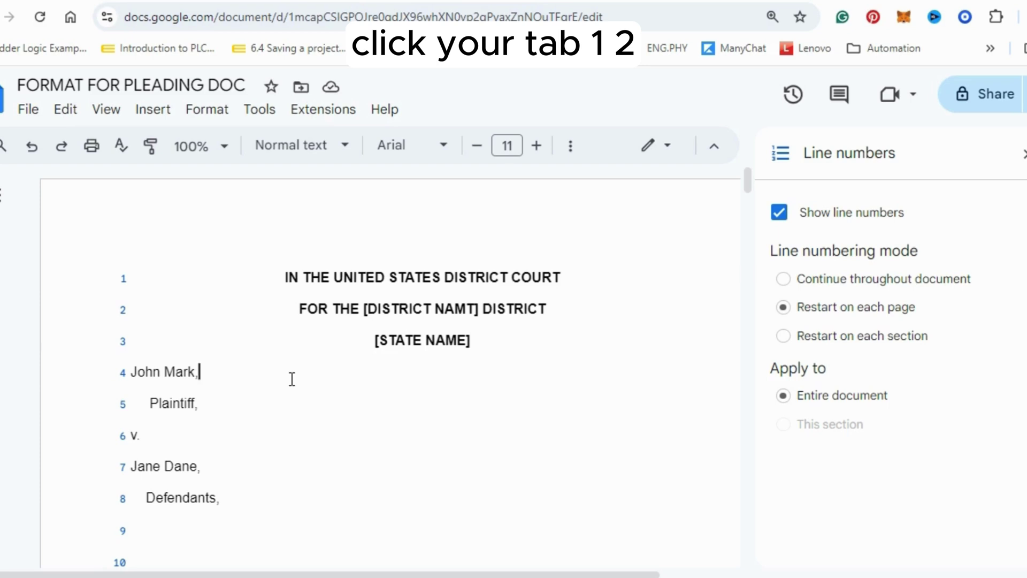
- Tab over and place a ')' at the bracket column on lines 4 and 5
key(Tab)
key(Tab)
key(Tab)
key(Tab)
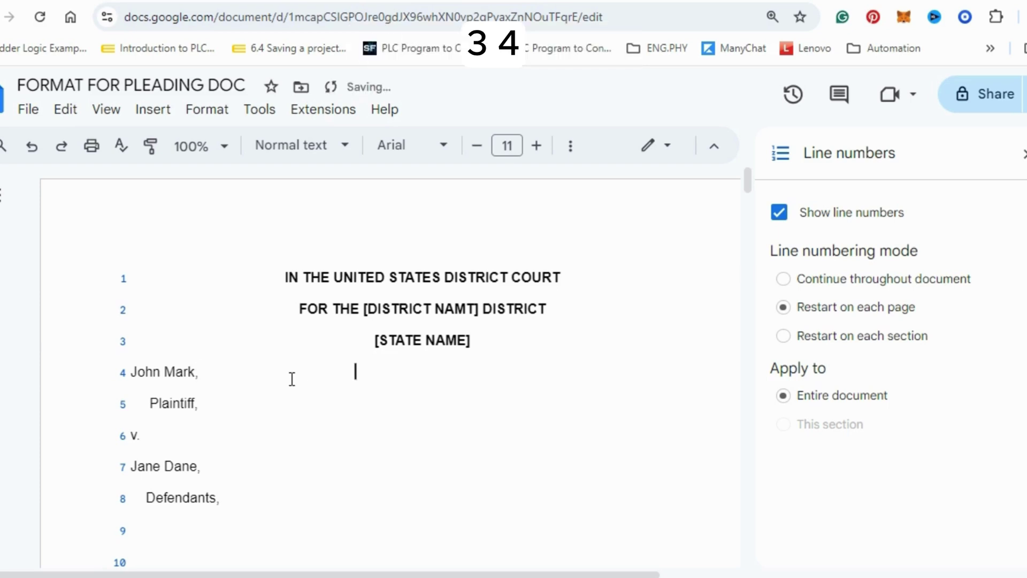
key(Tab)
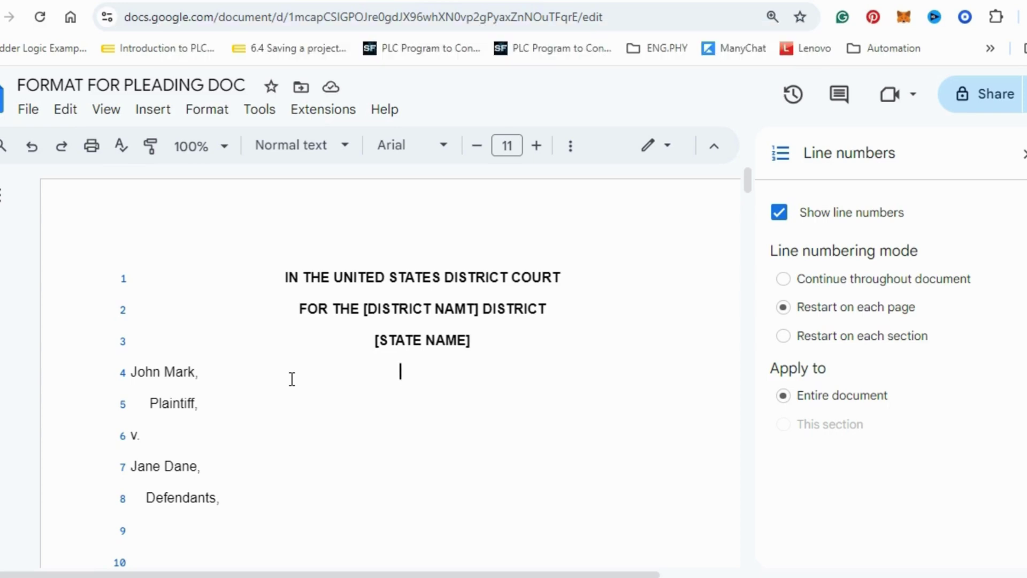
text())
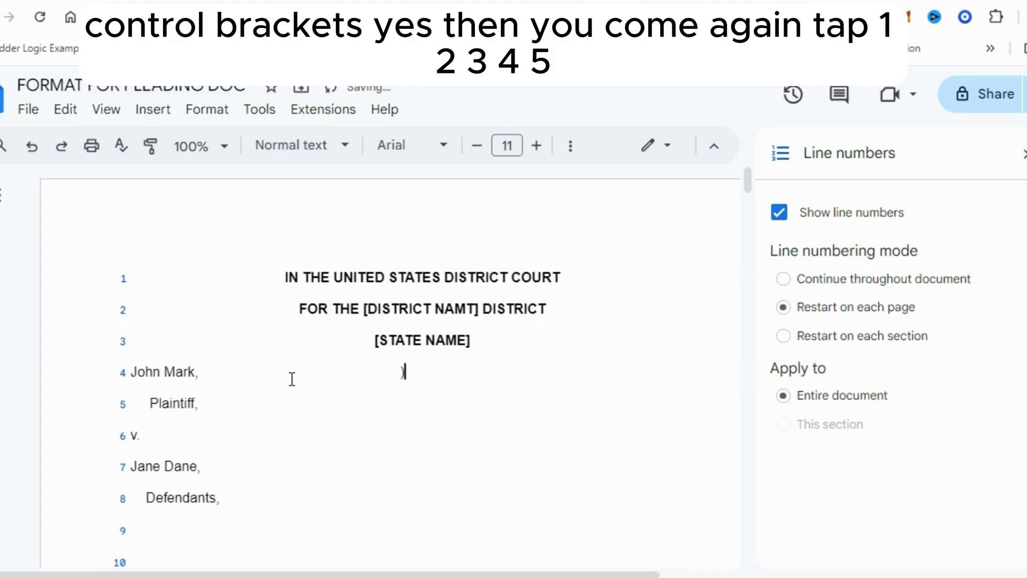
key(Down)
key(Tab)
key(Tab)
key(Tab)
key(Tab)
key(Tab)
text())
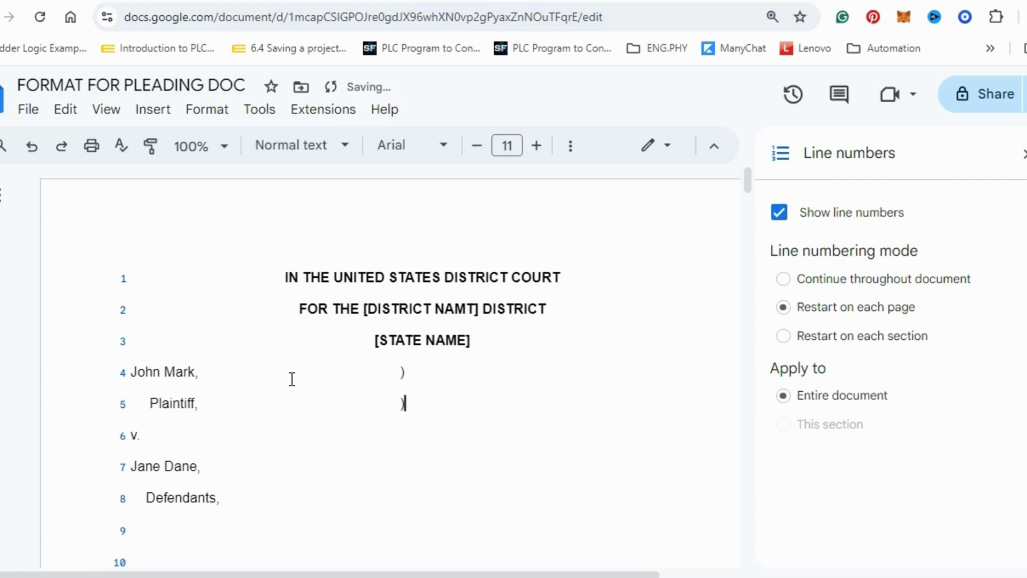
- Retype line 6 as lowercase 'v.' and add its aligned ')'
key(Down)
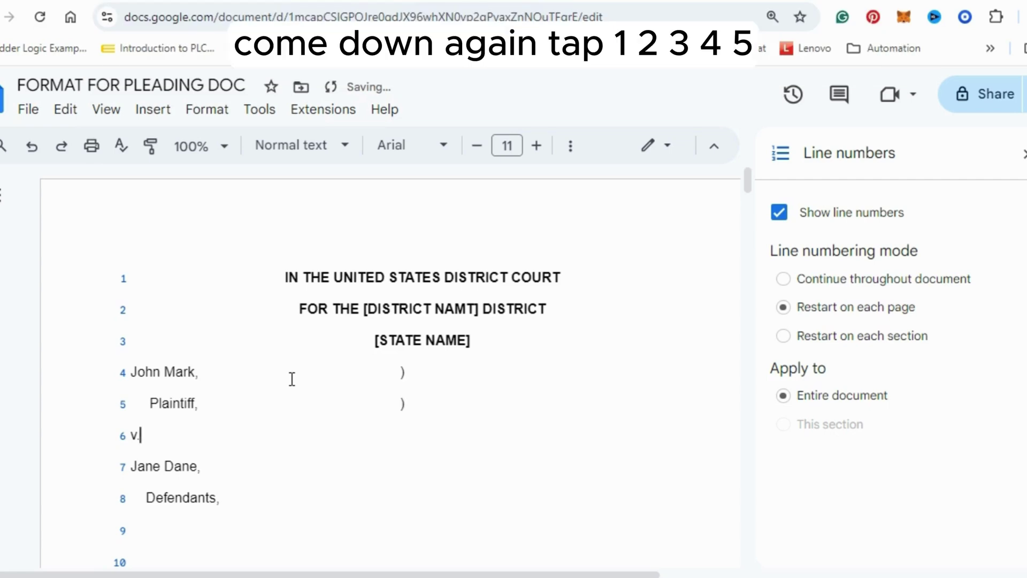
key(Tab)
key(Tab)
key(Tab)
key(Tab)
key(Tab)
key(BackSpace)
key(BackSpace)
key(BackSpace)
key(BackSpace)
key(BackSpace)
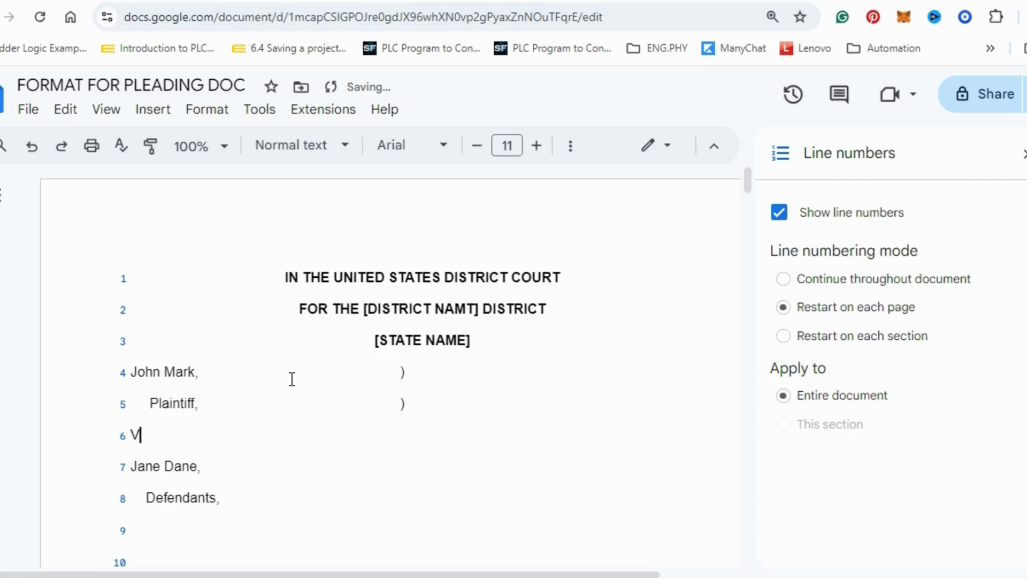
key(BackSpace)
text(v.)
key(Tab)
key(Tab)
key(Tab)
key(Tab)
key(Tab)
key(Tab)
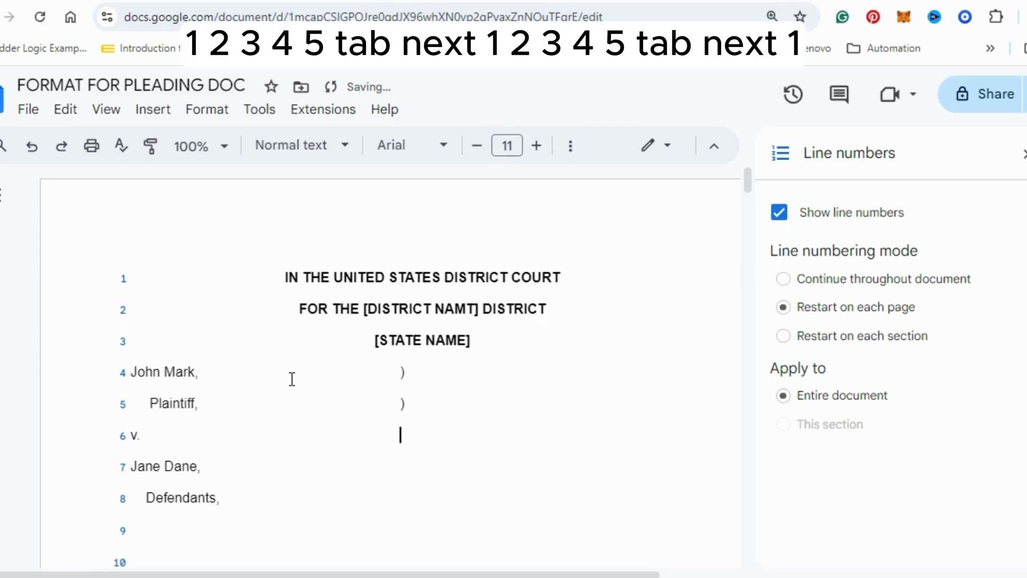
text())
- Add aligned ')' brackets on the defendant's name and 'Defendants,' lines
key(Down)
key(Tab)
key(Tab)
key(Tab)
key(Tab)
key(Tab)
text())
key(Down)
key(Tab)
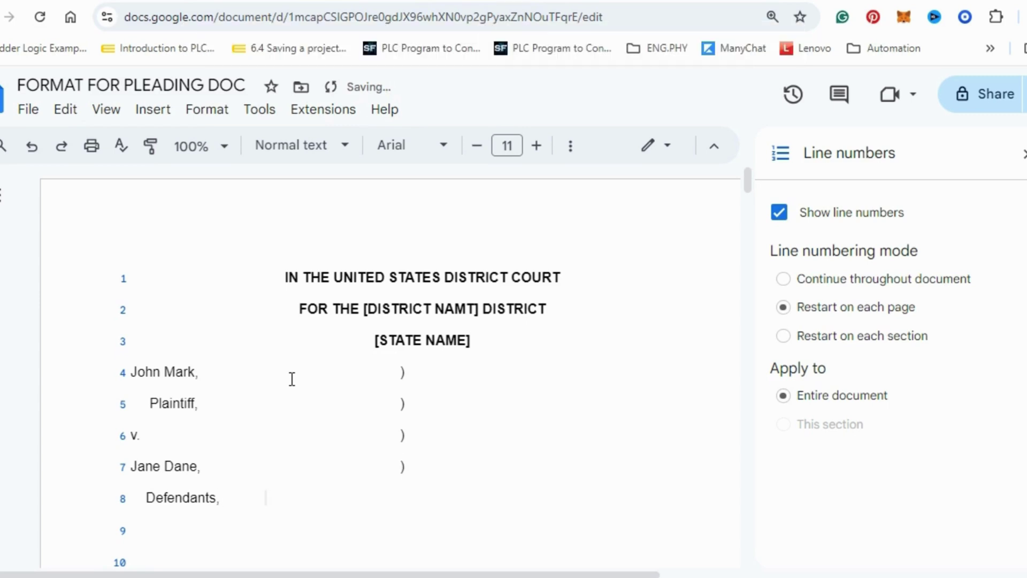
key(Tab)
key(Tab)
key(Tab)
text())
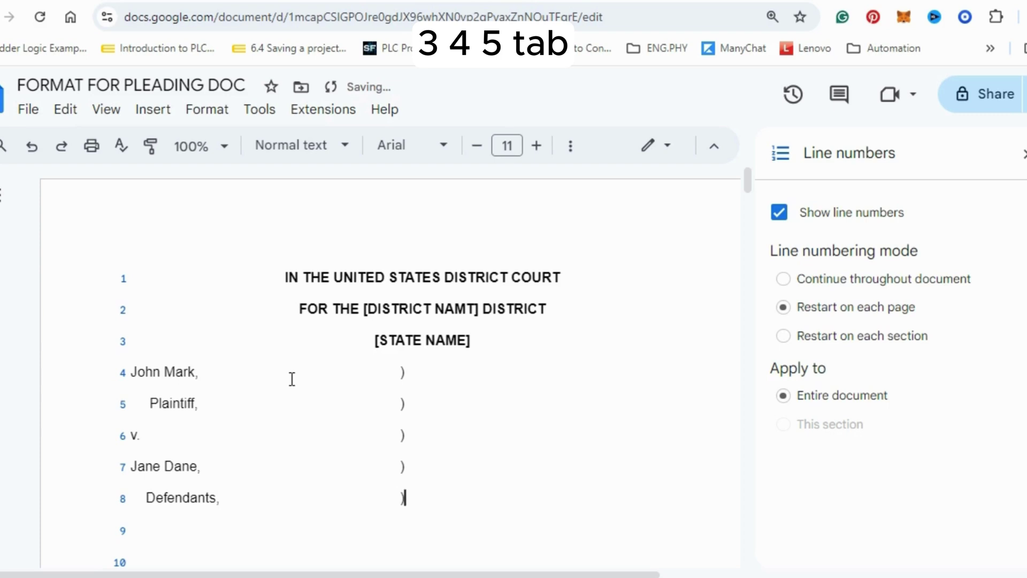
key(Up)
key(Up)
key(Up)
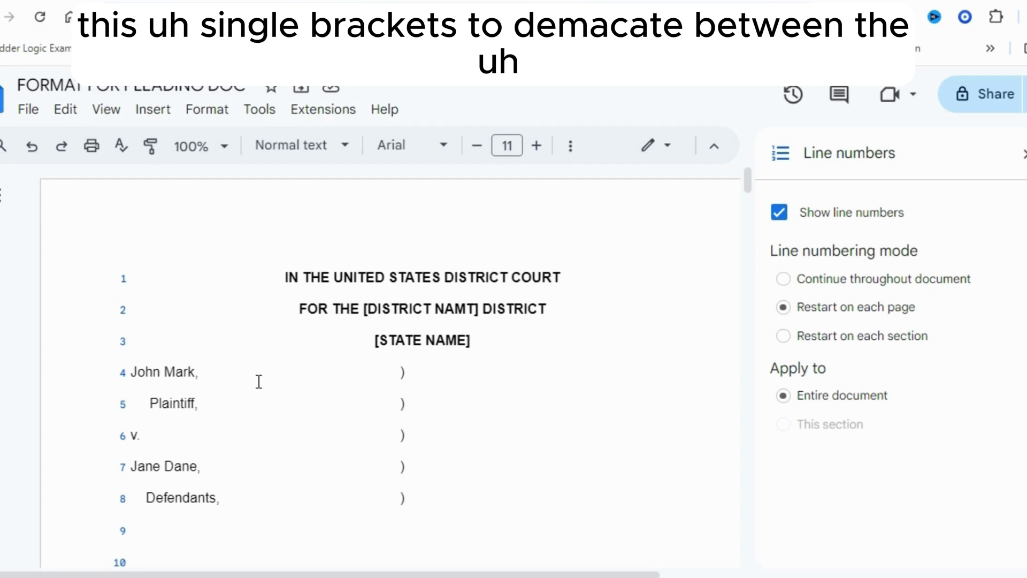
- Add a 'Case Number:' label and number after the line 6 bracket, then close the Line numbers panel
click(438, 440)
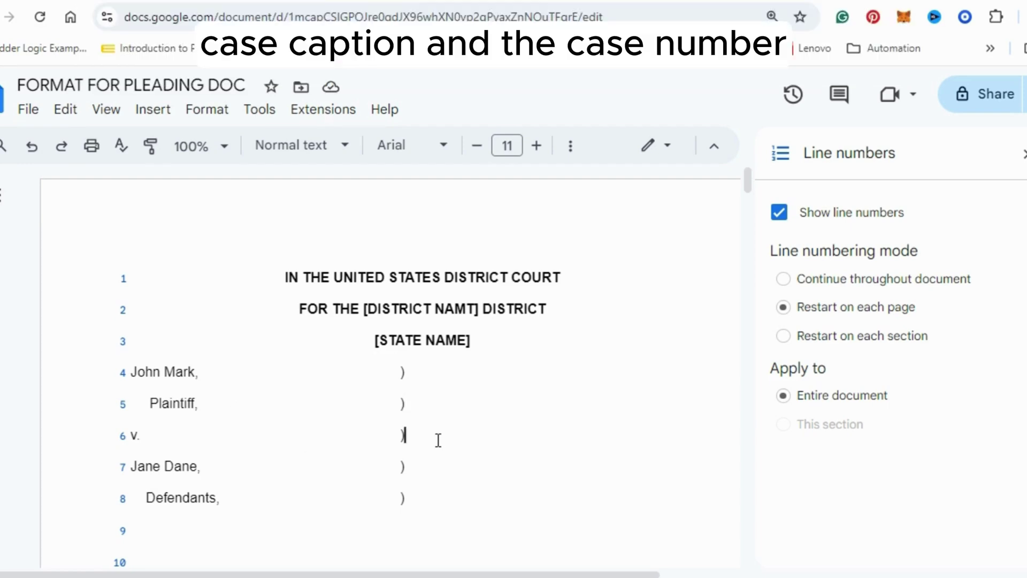
text(C)
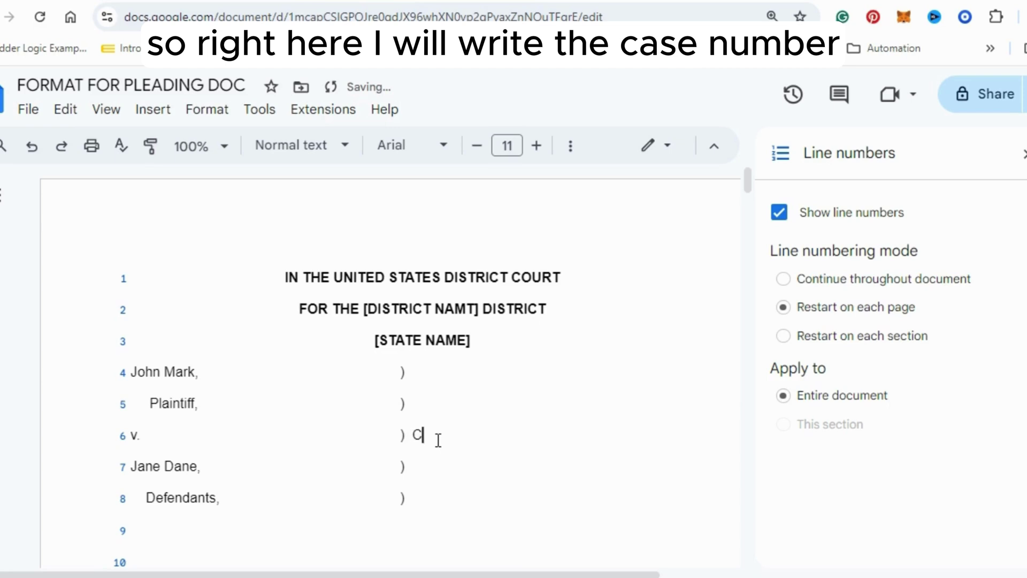
text(ase Numb)
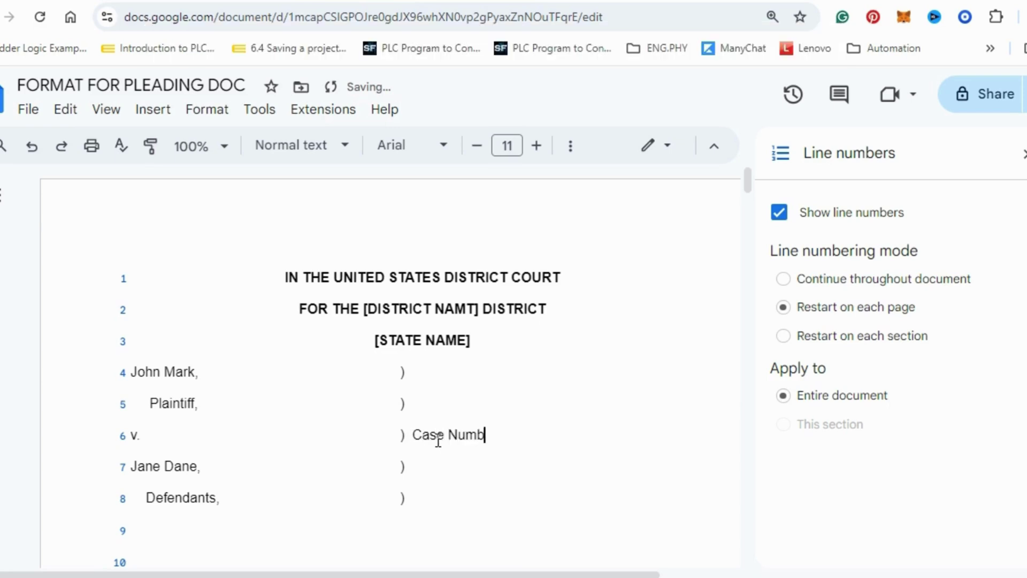
text(er: 1234567)
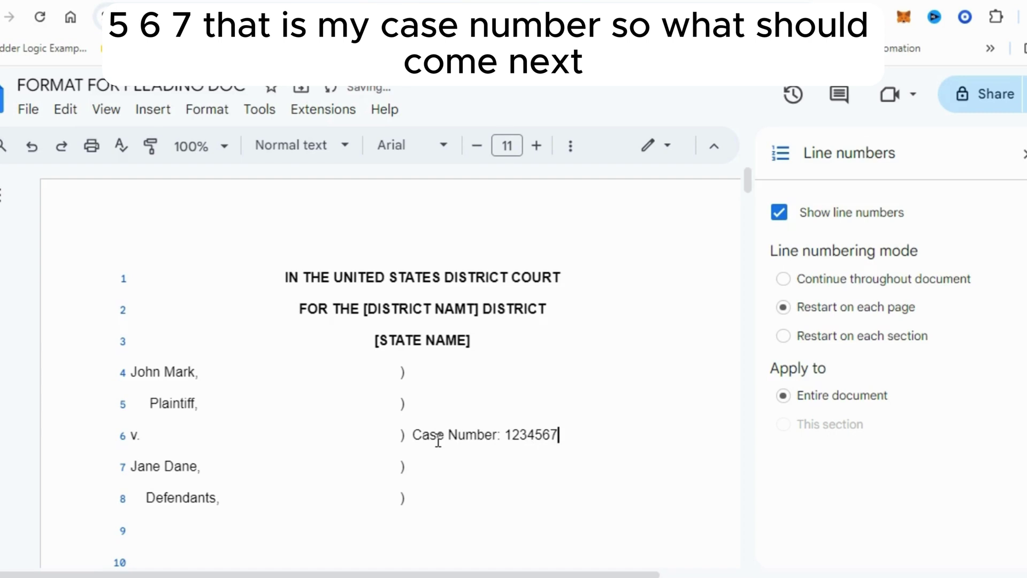
scroll(438, 441, down, 3)
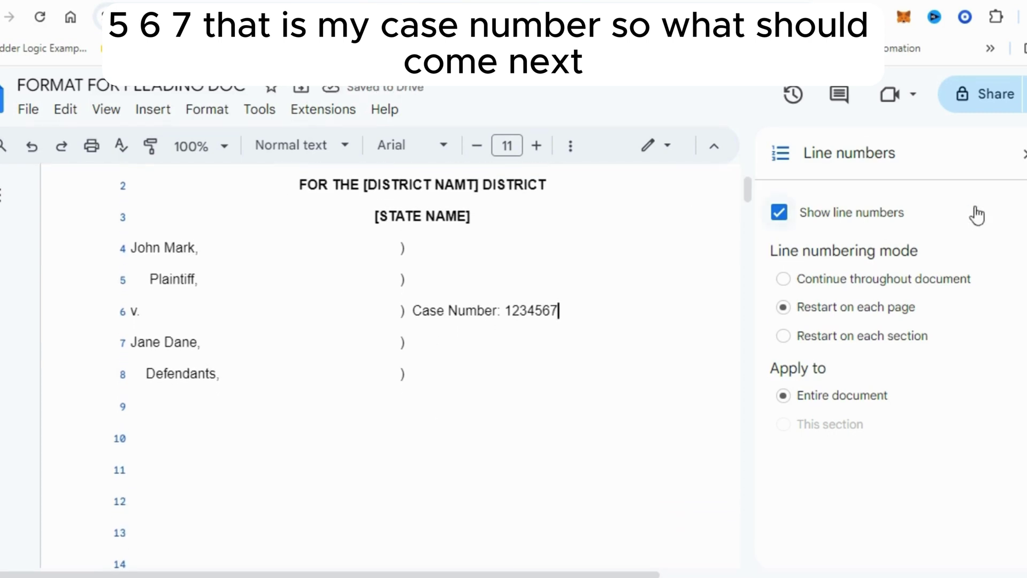
click(1023, 155)
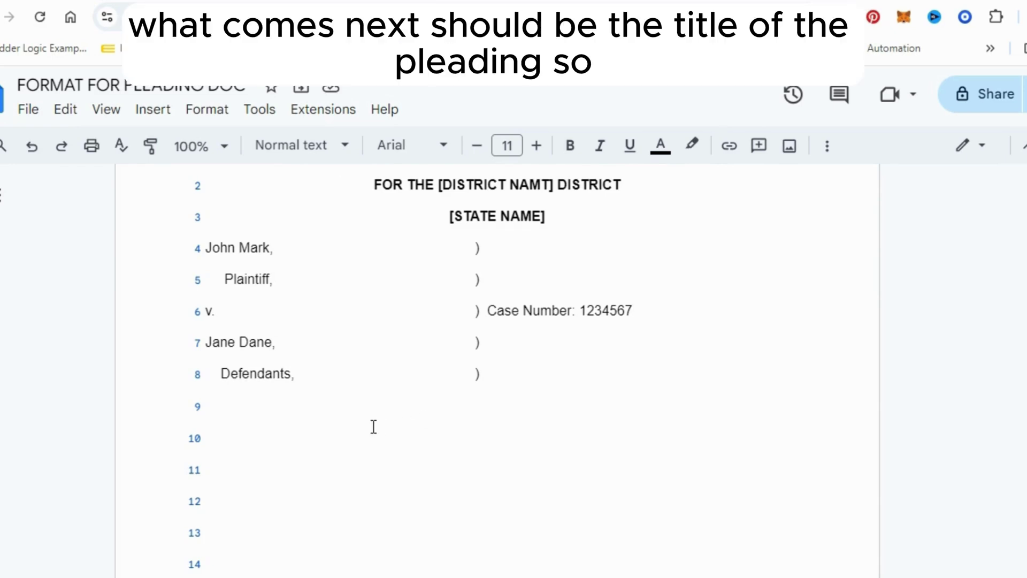
click(279, 447)
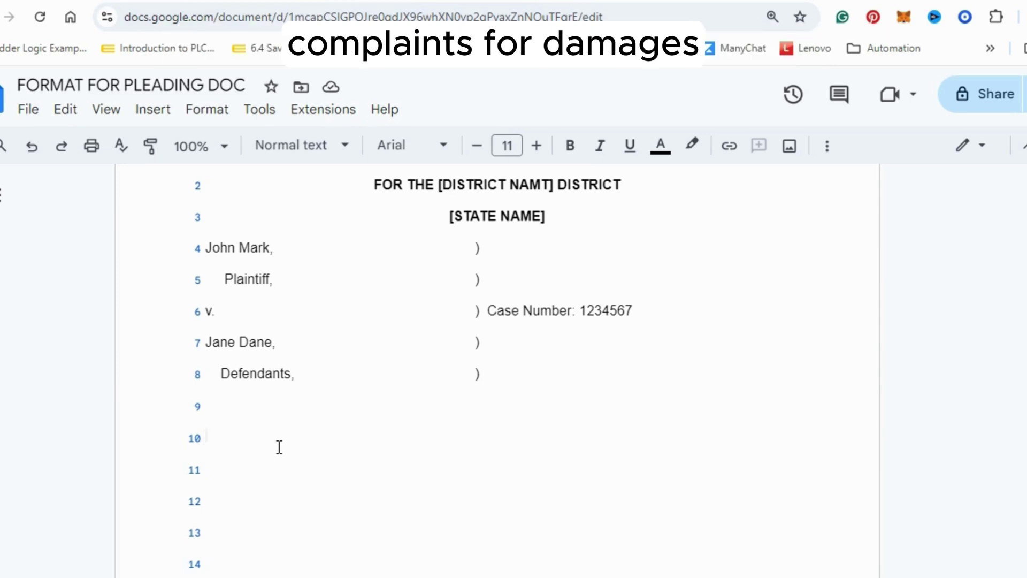
- Type 'COMPLAINT FOR DAMAGES' on line 10 and make it bold and centred
text(COM)
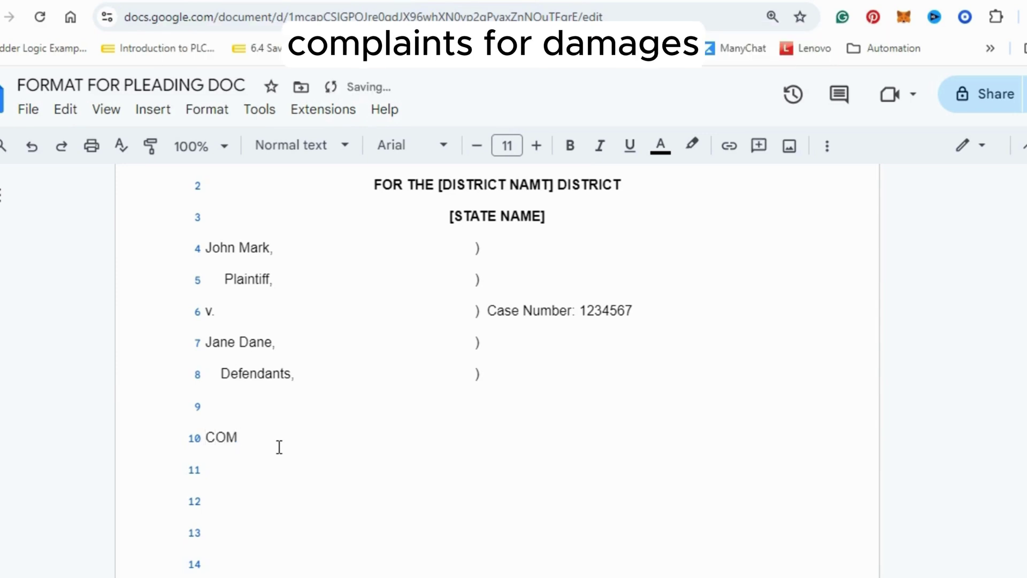
text(PLAINT FO)
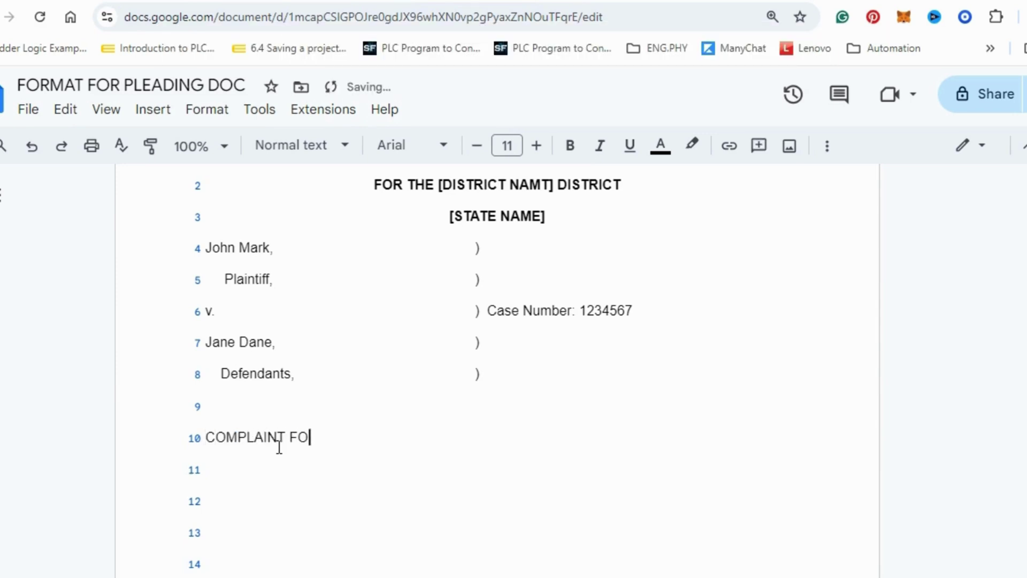
text(R DAMAGES)
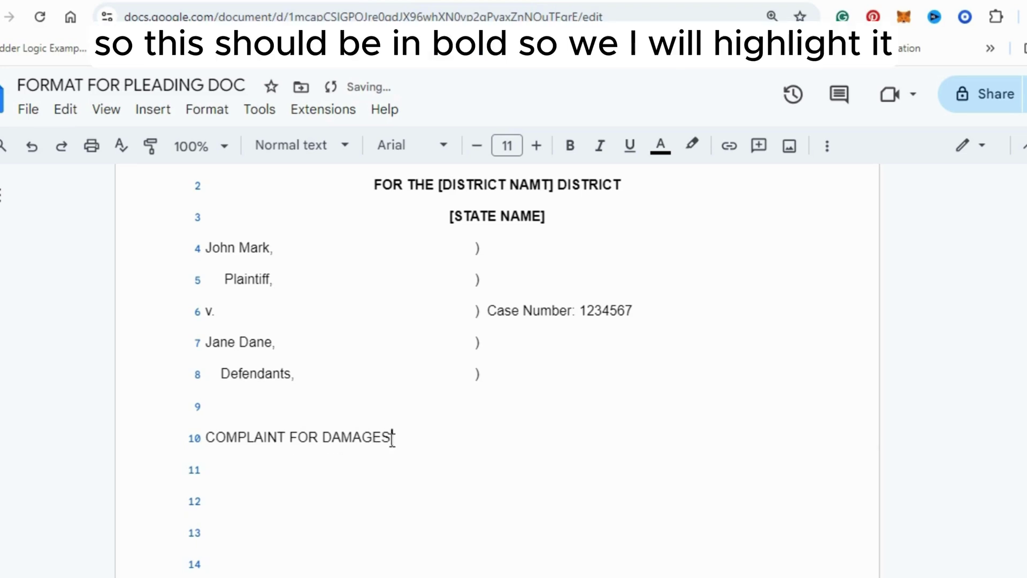
drag(392, 437, 207, 442)
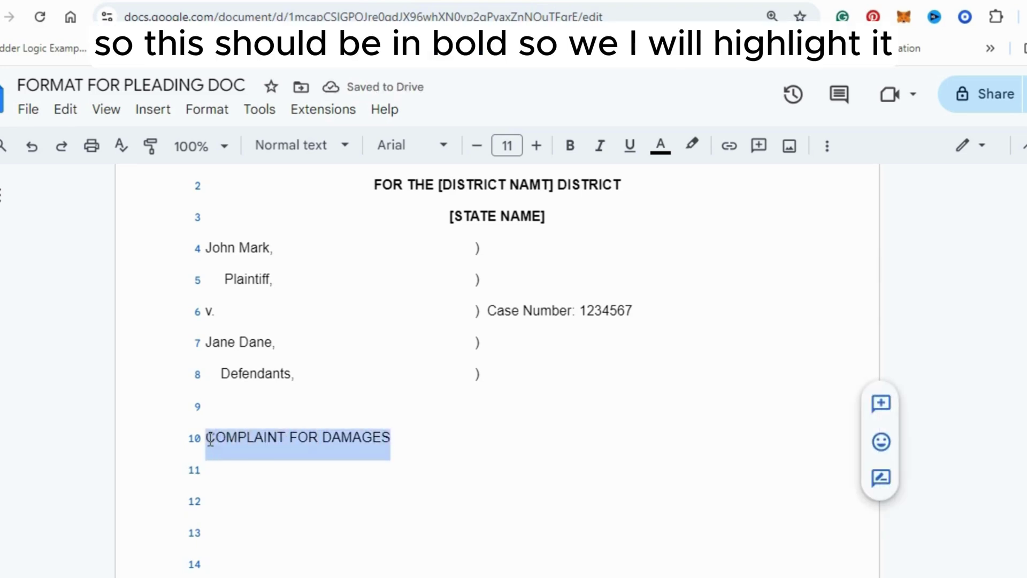
click(572, 148)
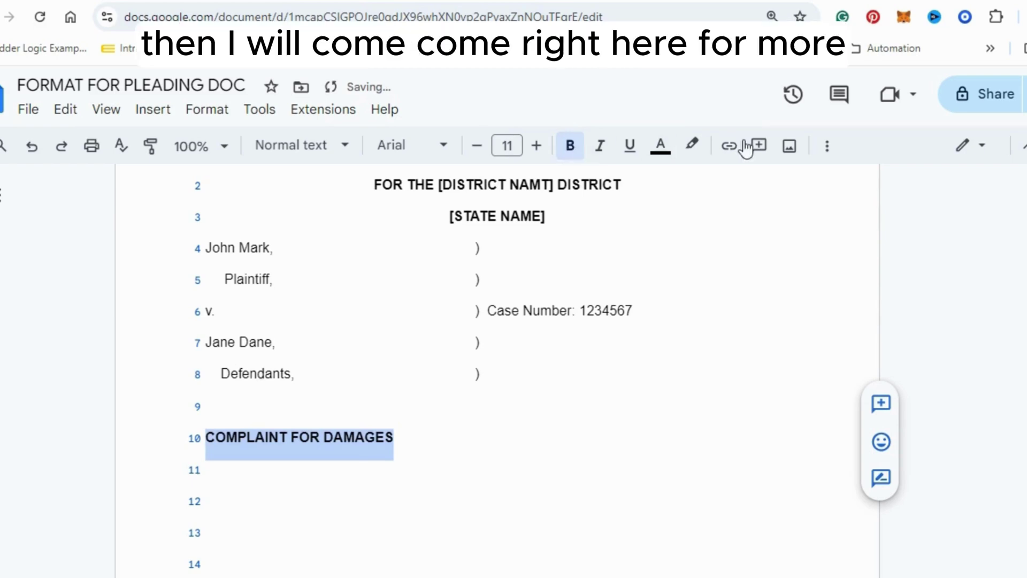
click(827, 150)
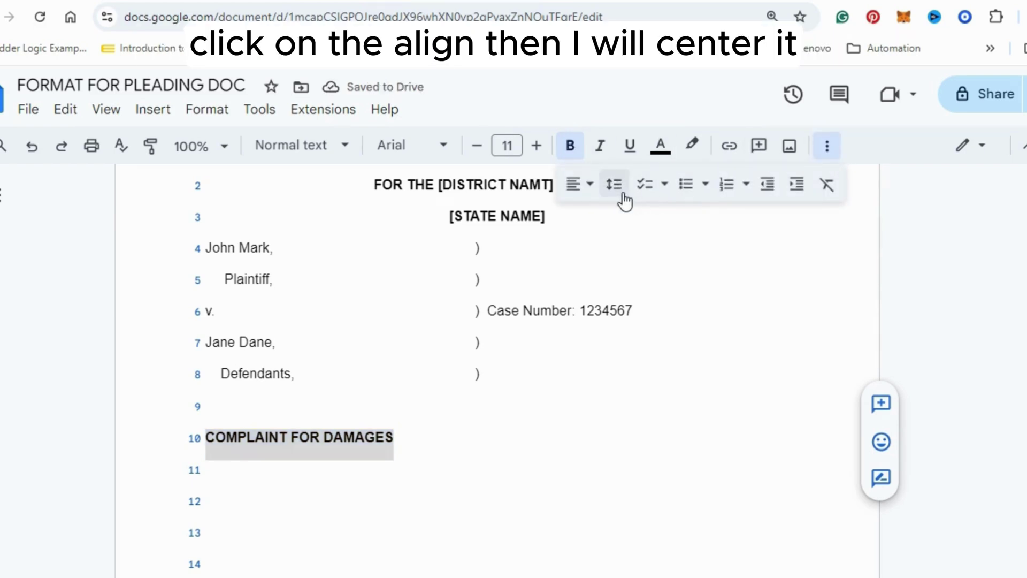
click(588, 188)
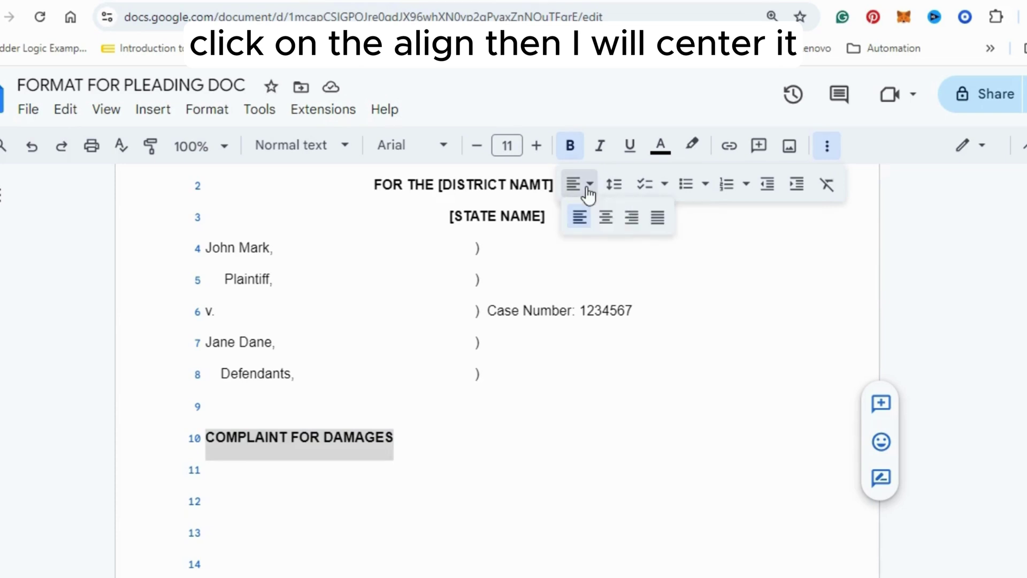
click(606, 219)
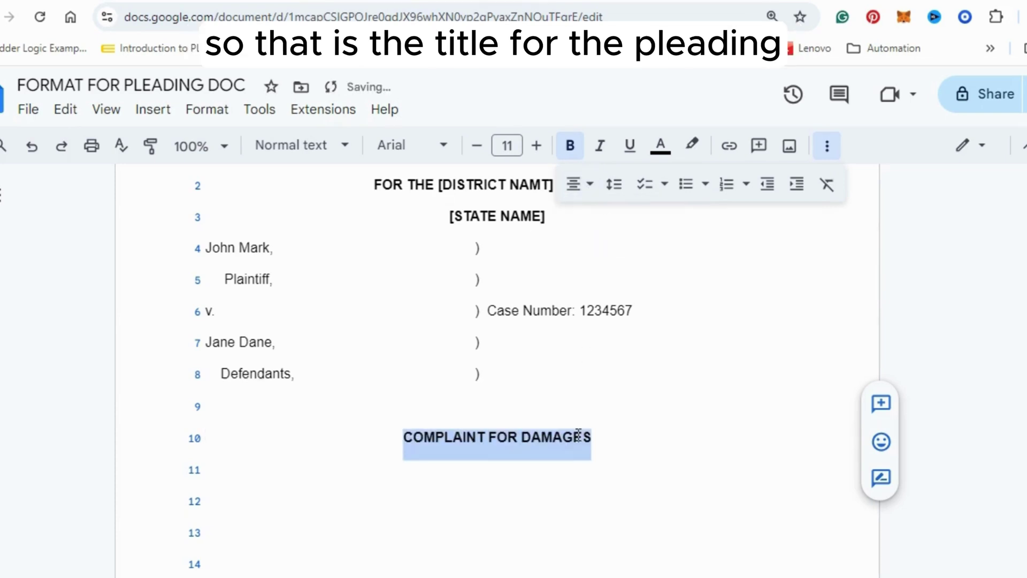
click(527, 498)
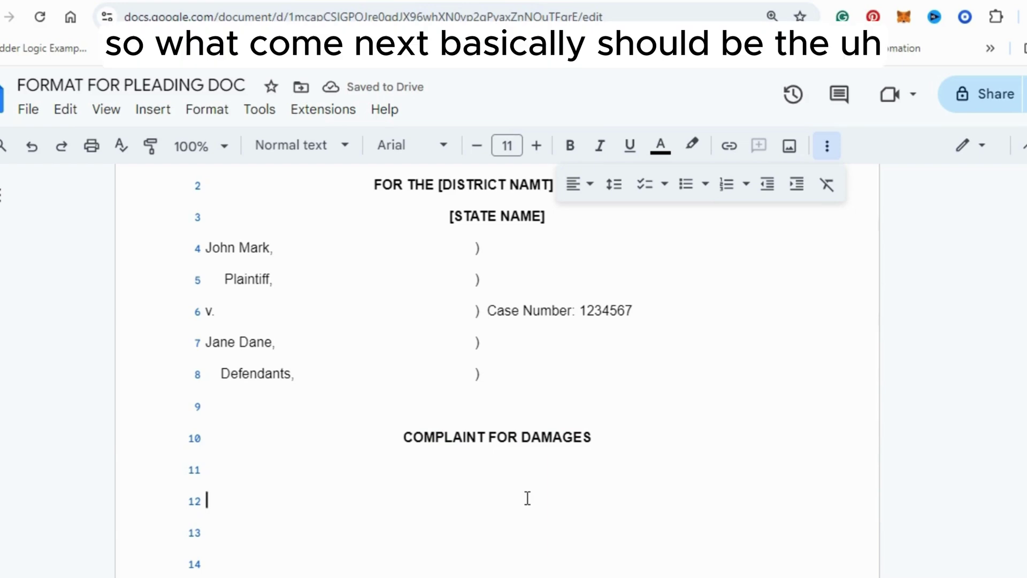
key(Up)
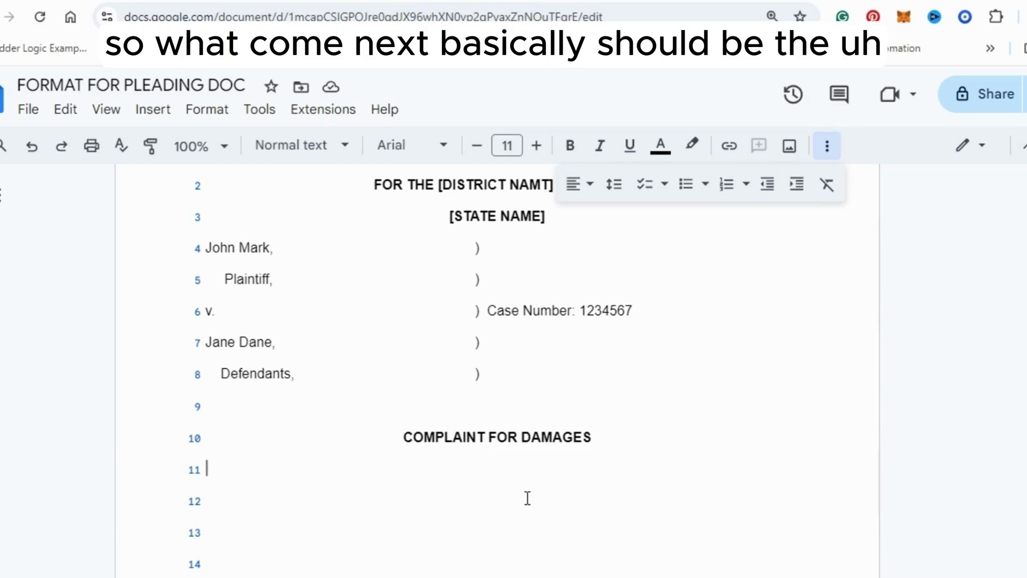
key(Down)
text(BO)
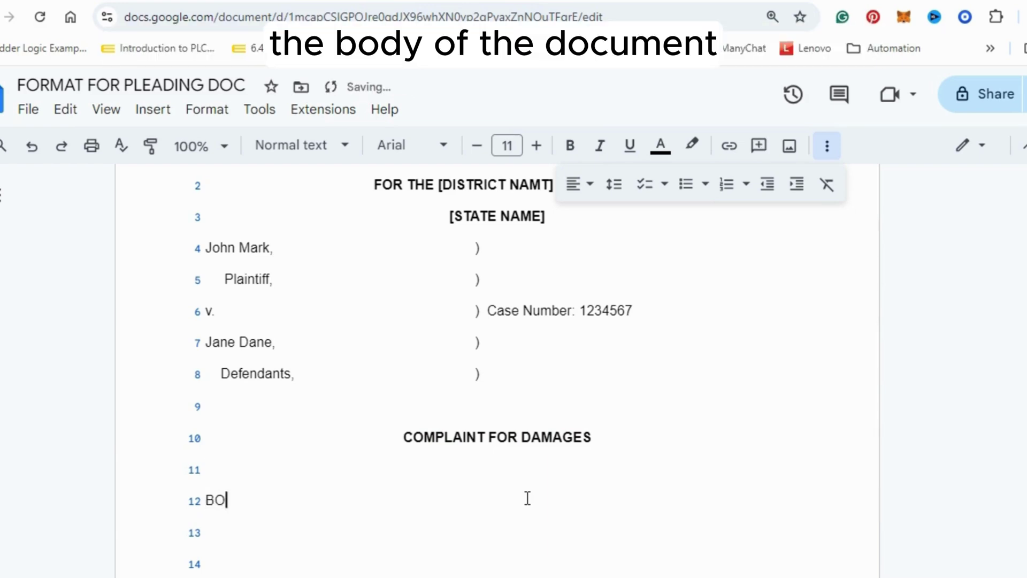
text(DY OF THE D)
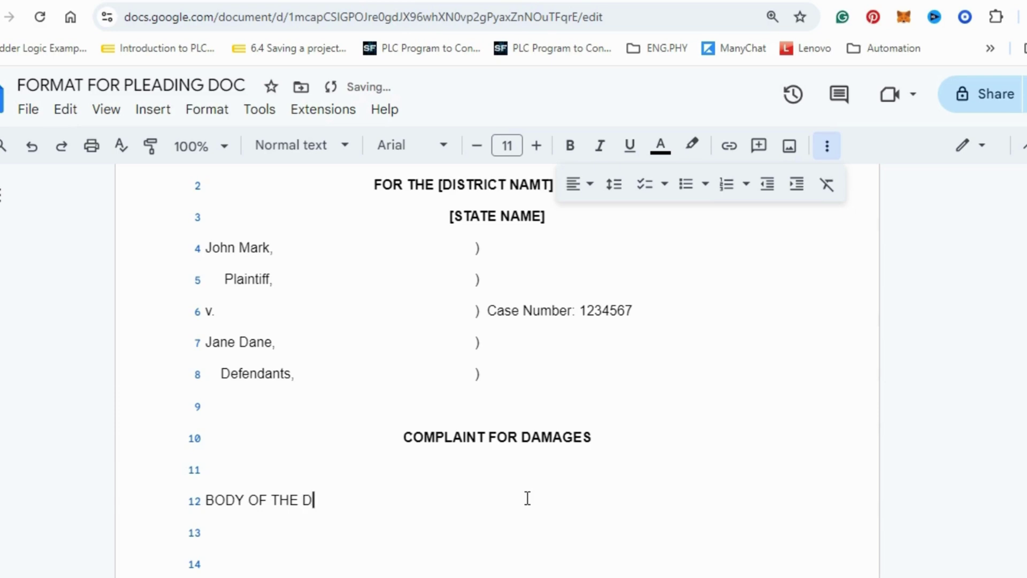
text(OCUMENT)
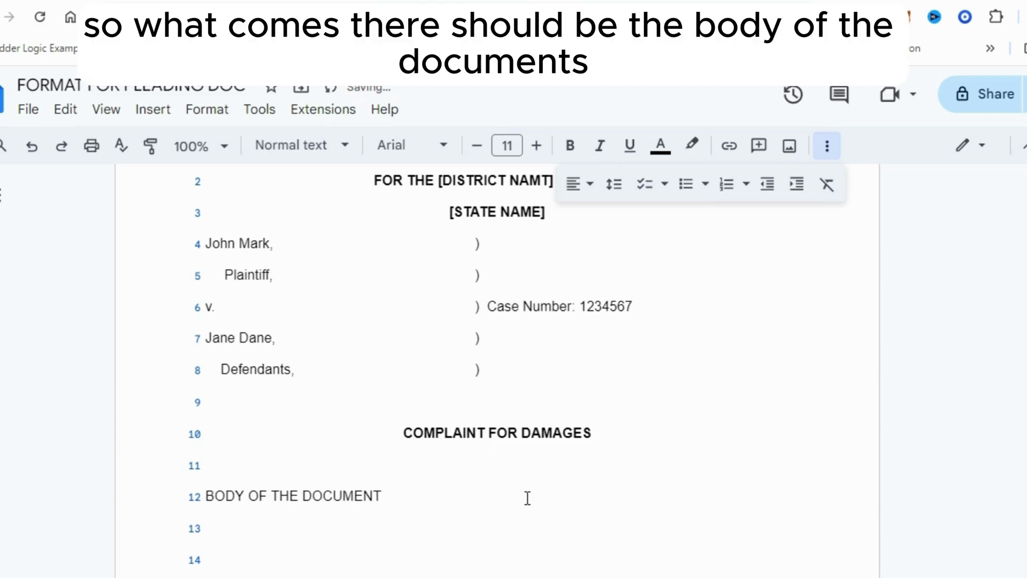
scroll(527, 498, down, 3)
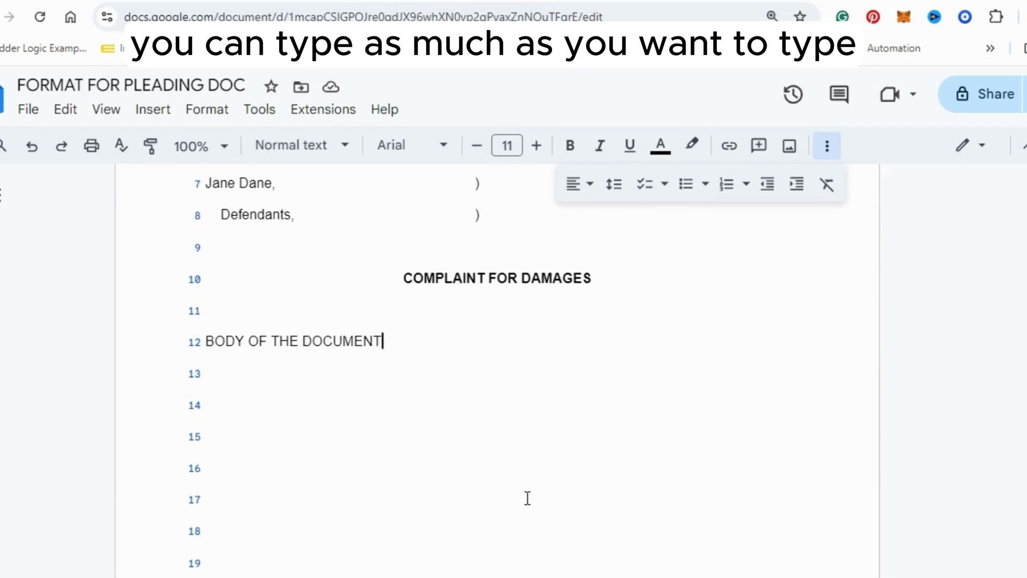
scroll(527, 498, down, 15)
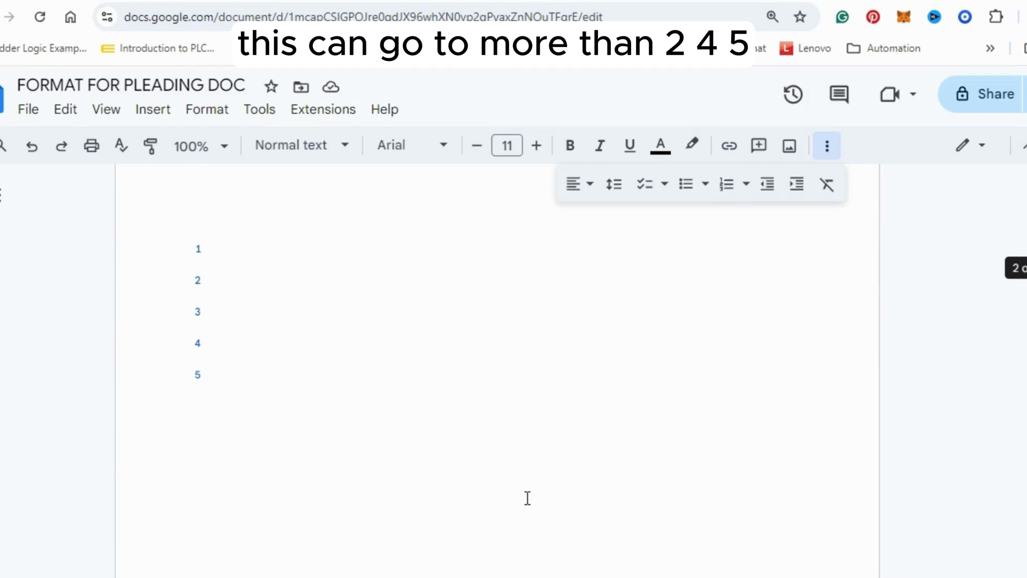
scroll(528, 498, up, 14)
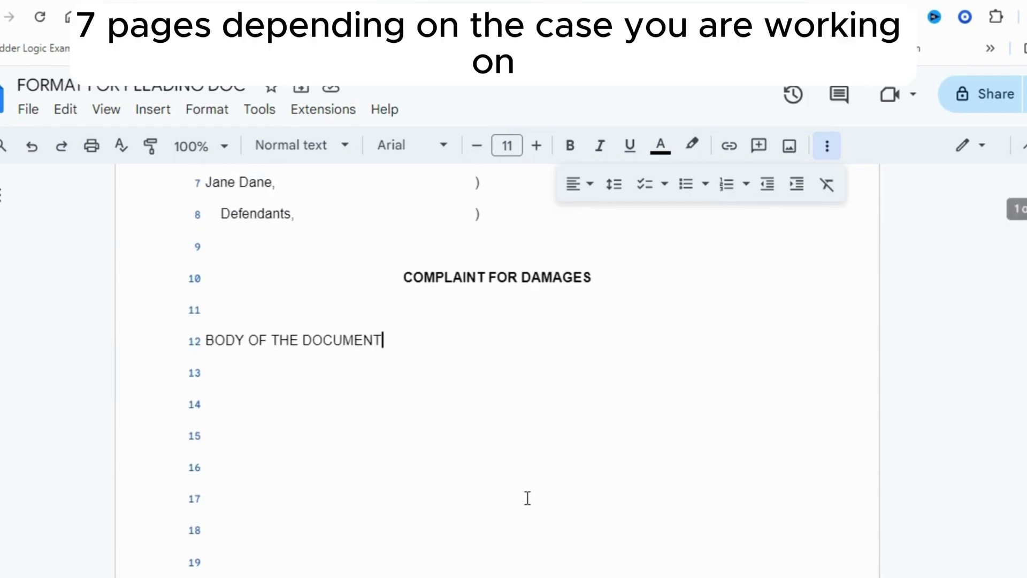
scroll(527, 498, up, 1)
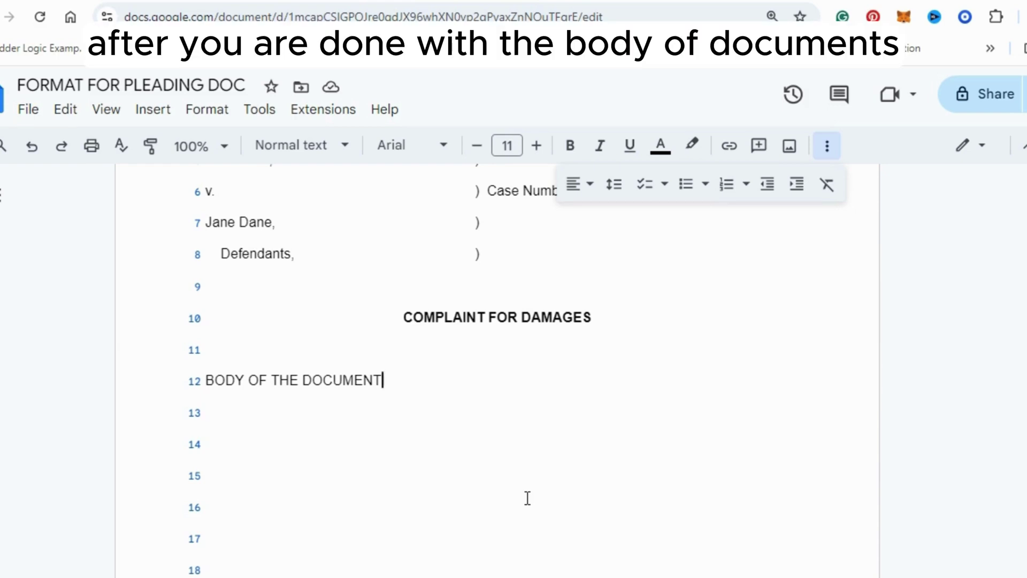
scroll(528, 498, down, 2)
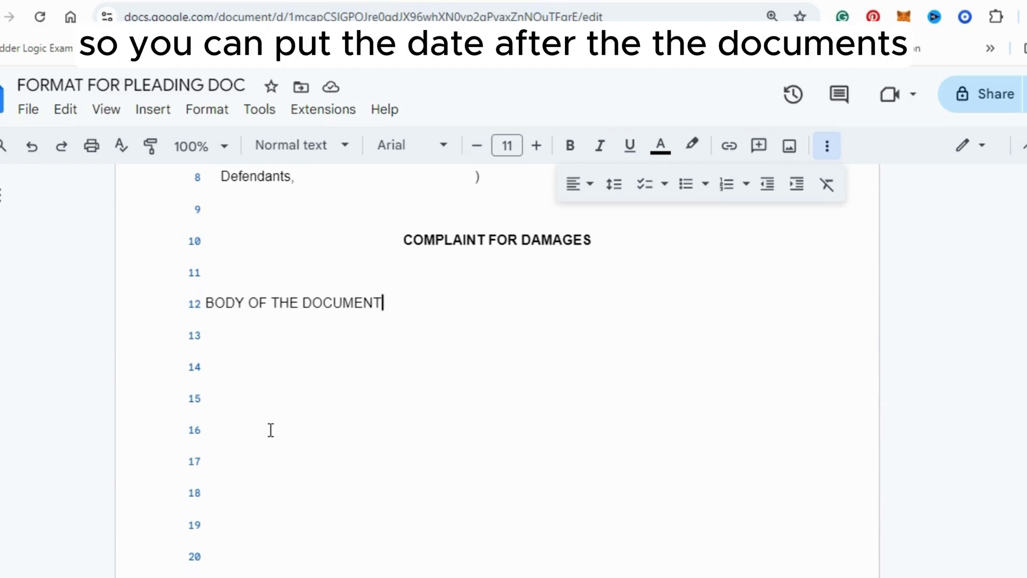
- Type 'DATE: ______' on line 15 and 'Respectfully submitted' on the line below it
click(236, 402)
text(DA)
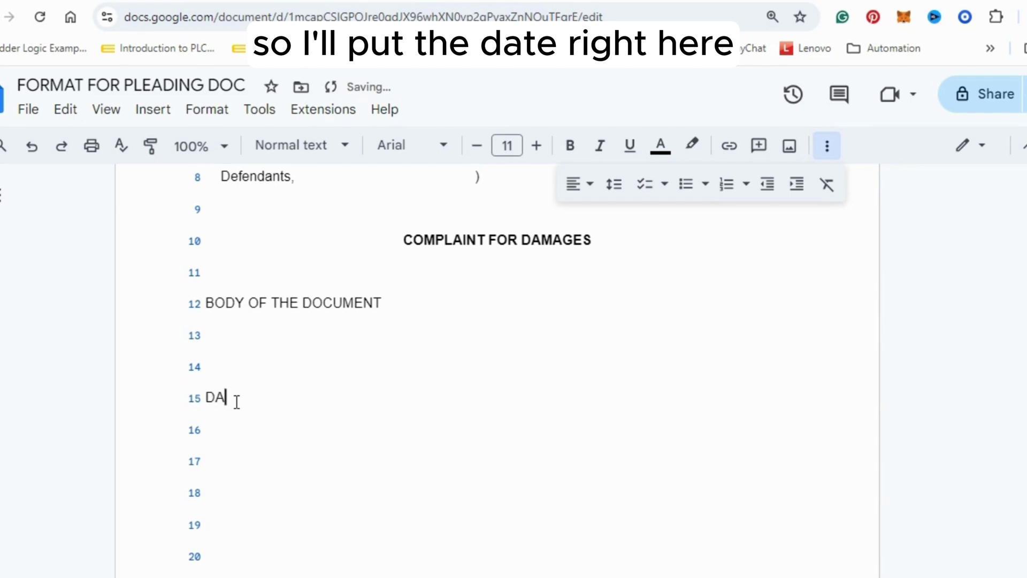
text(TE:)
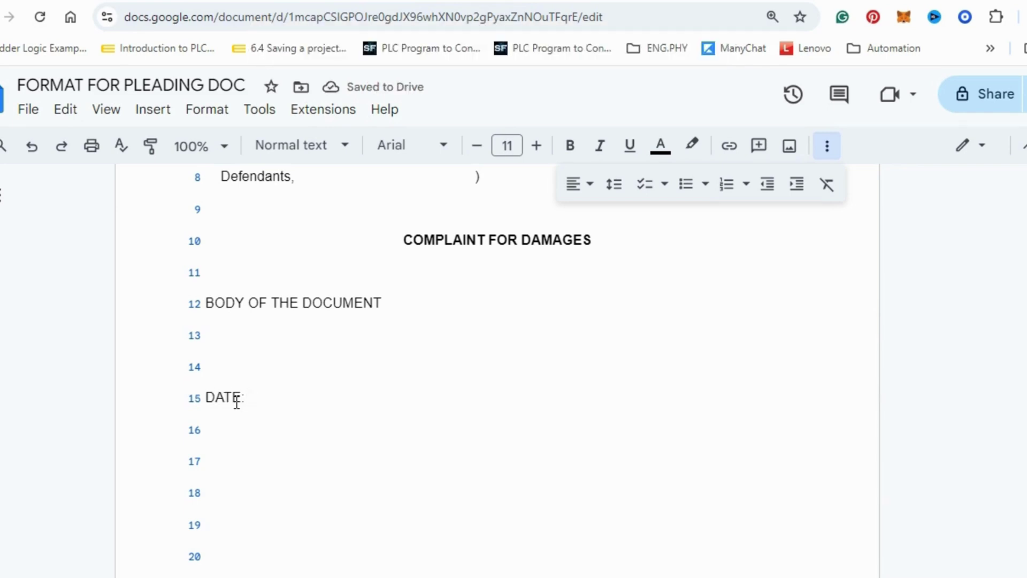
text( ______)
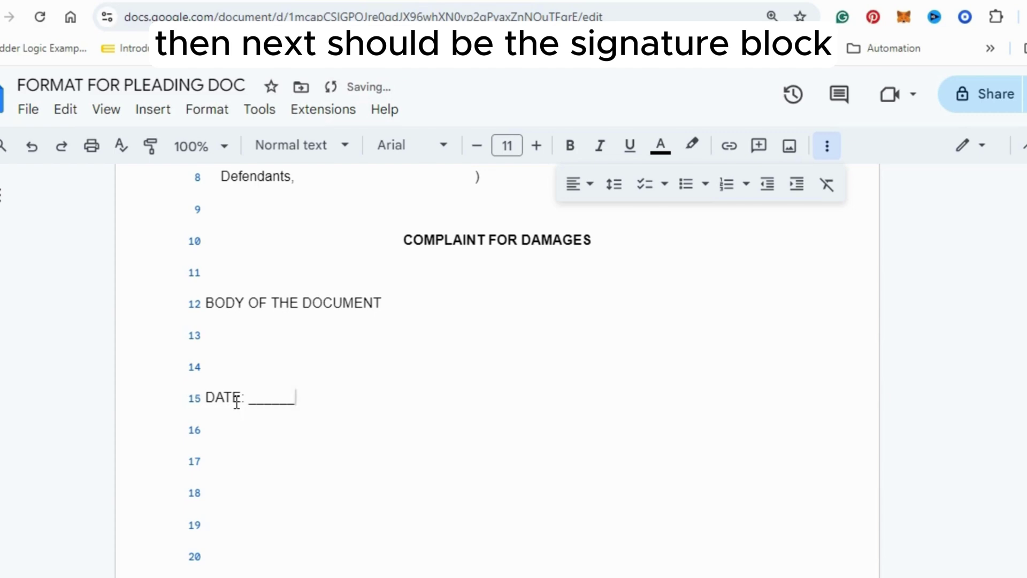
key(Return)
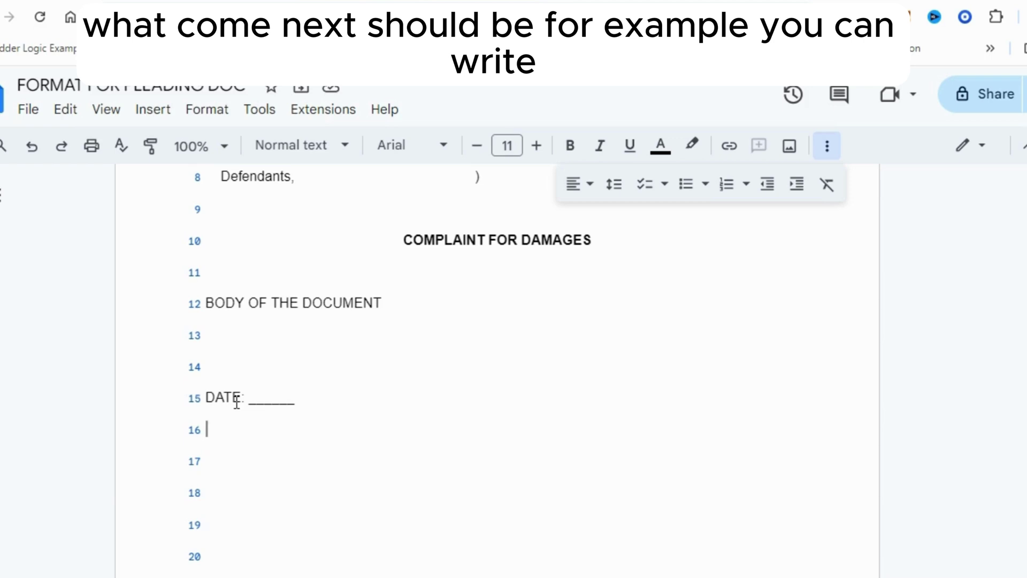
text(Res)
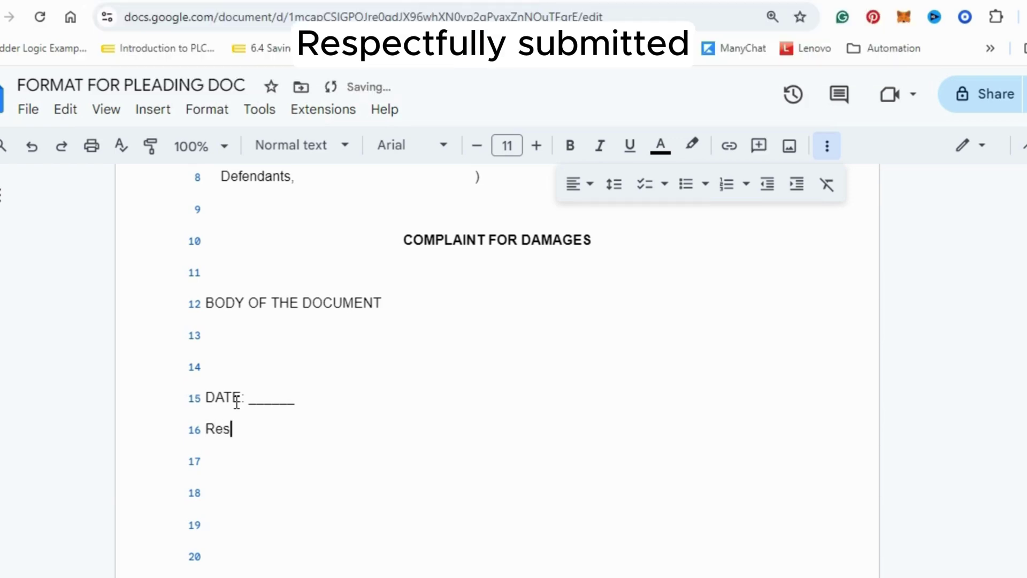
text(pect)
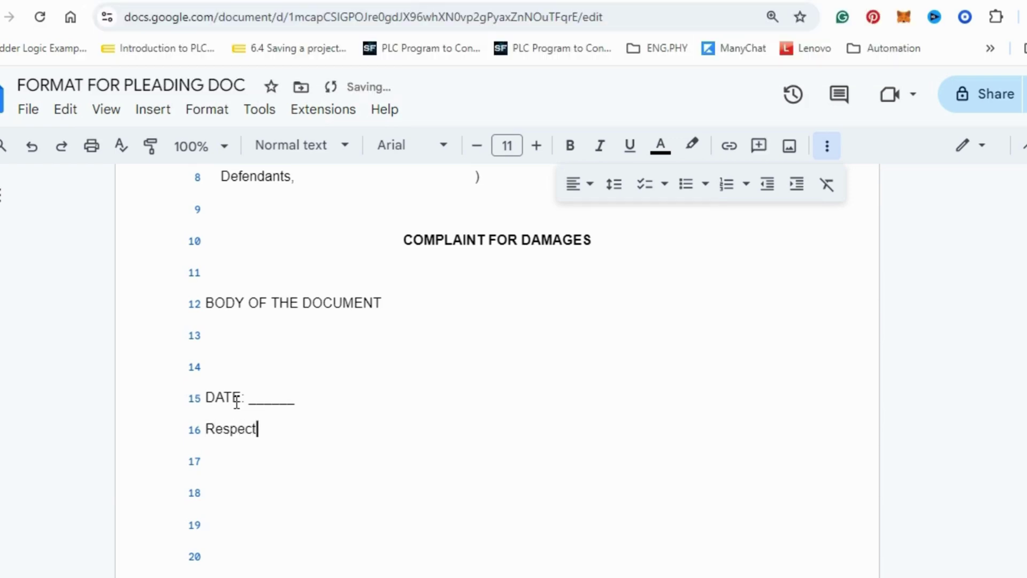
text(fully )
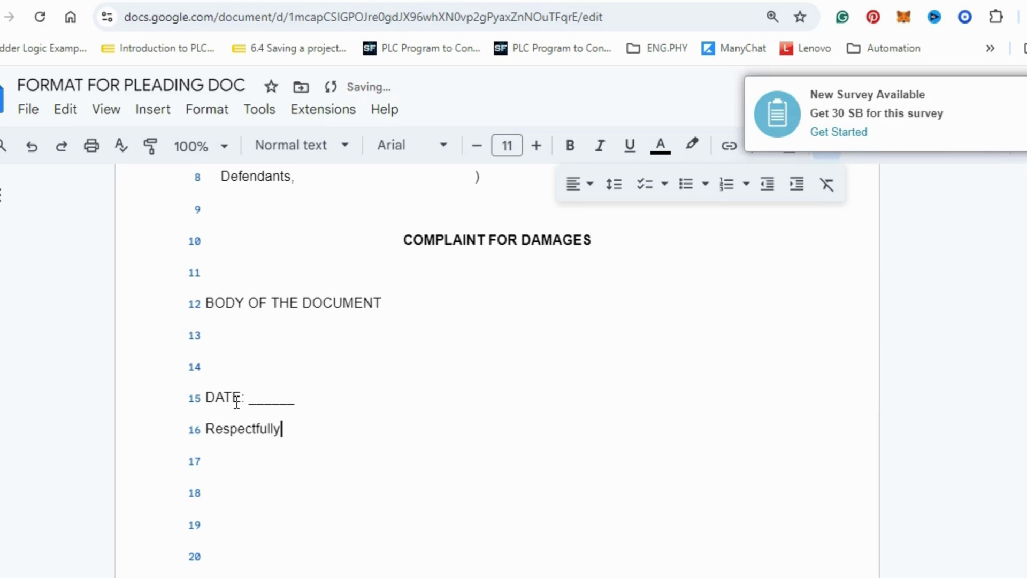
text(submitted)
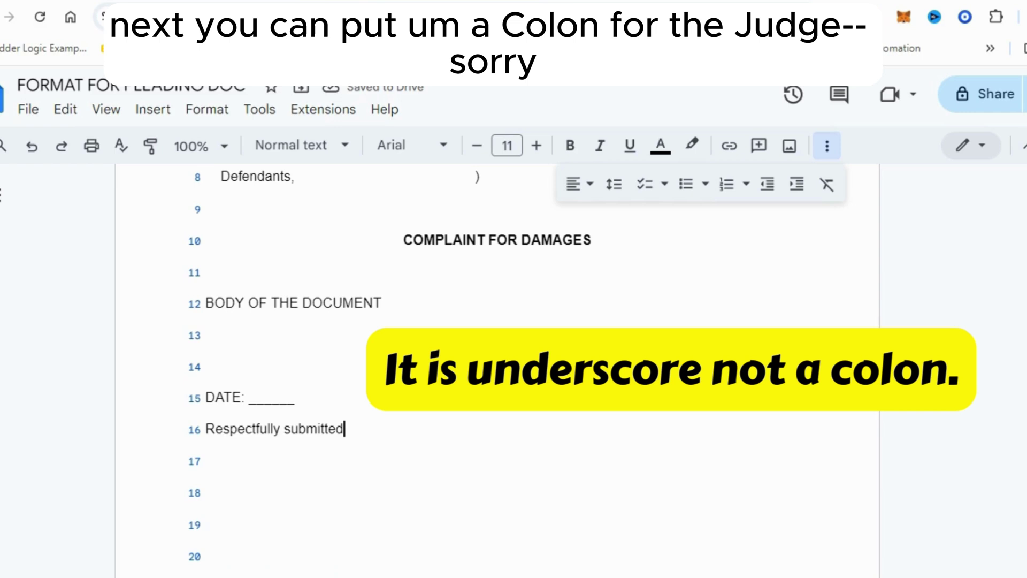
- Add a signature underline, then 'Attorneys Name' and '[Law Firm Name]' lines
key(Return)
text(_______)
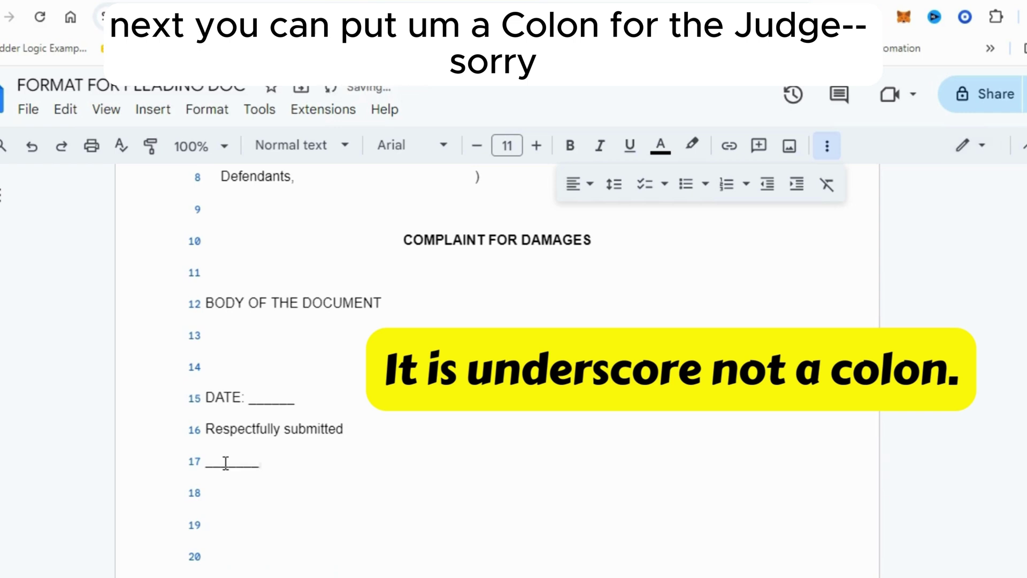
text(_____)
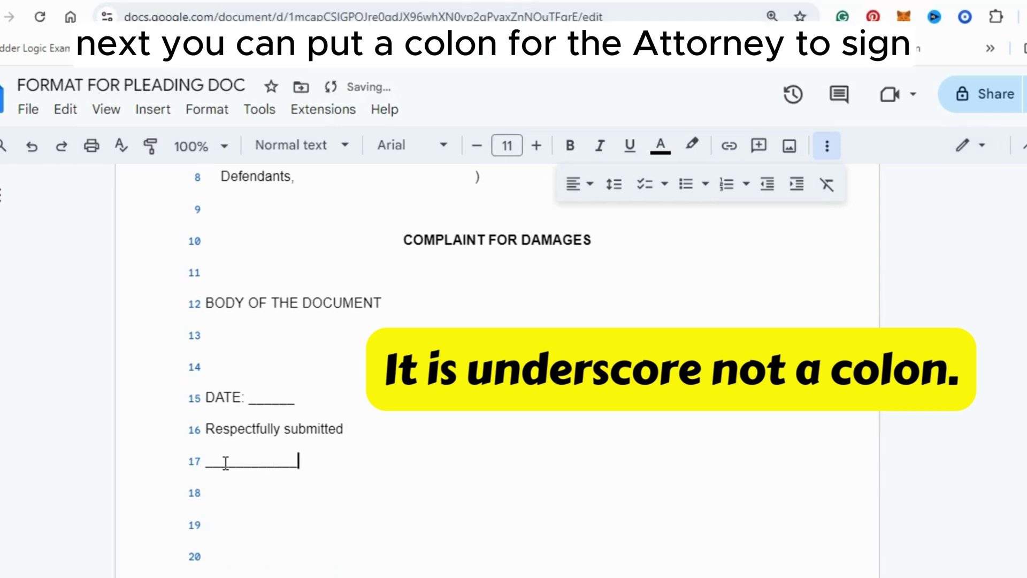
text(______)
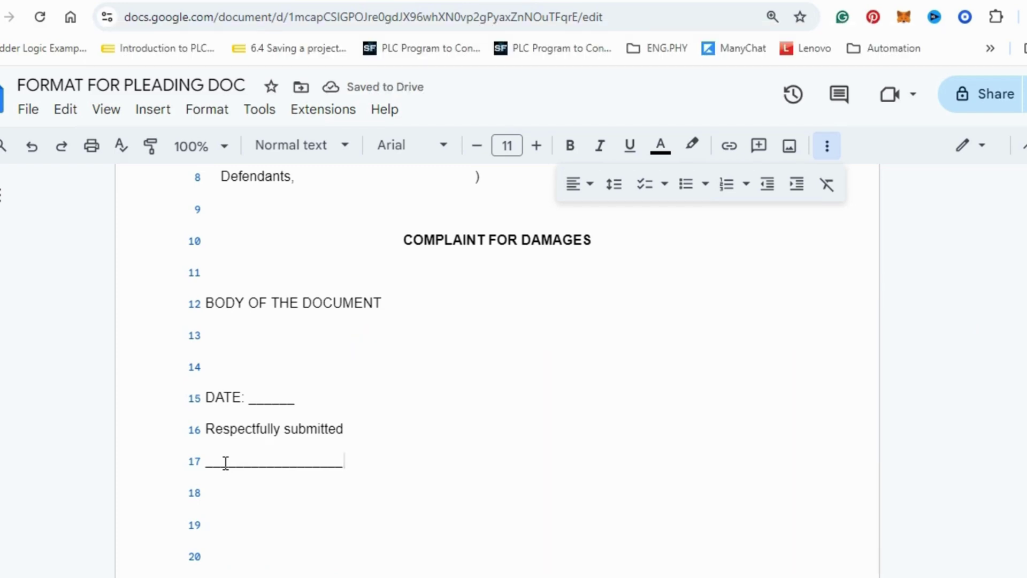
key(Return)
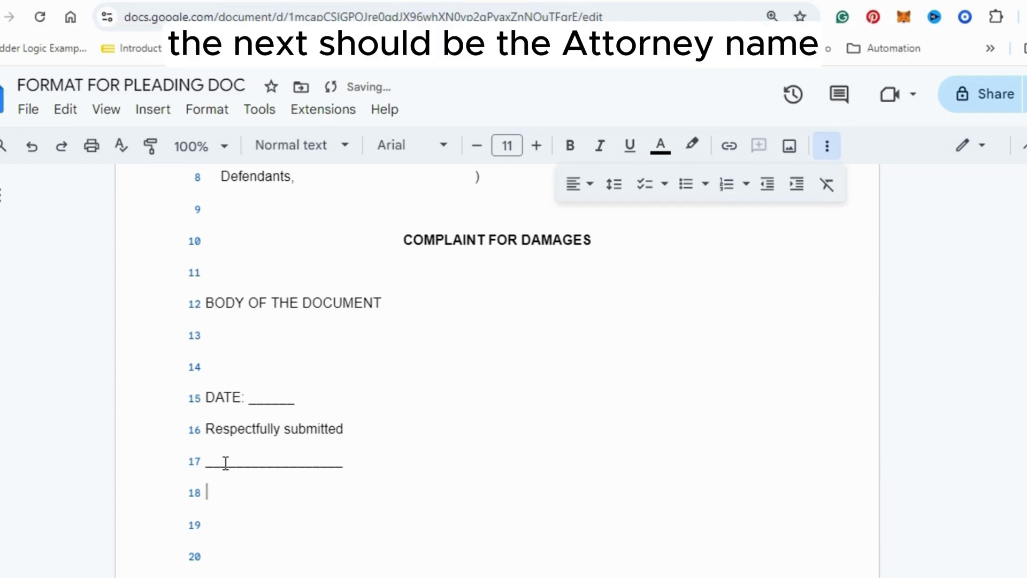
text(Attorne)
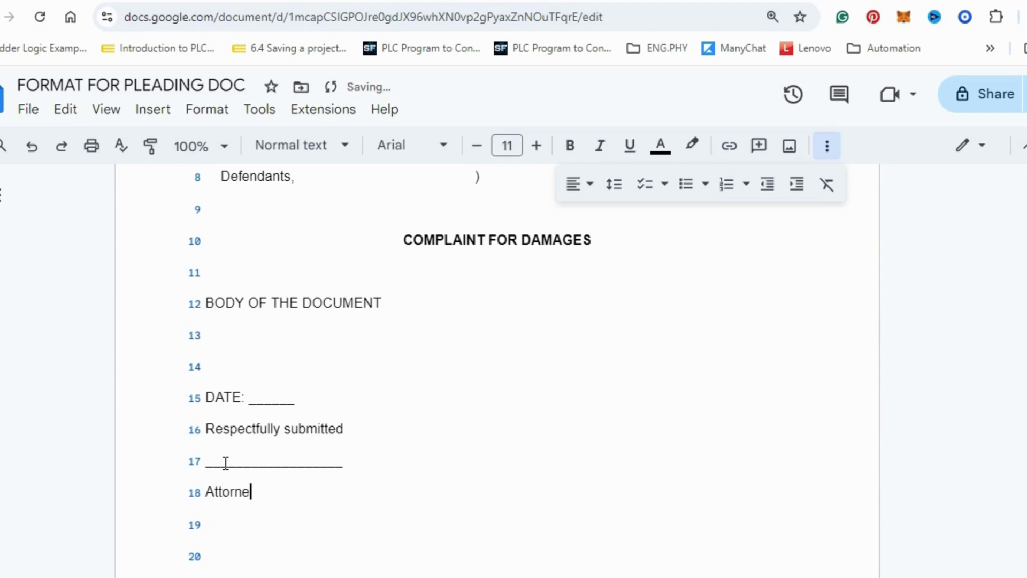
text(ys Name)
key(Return)
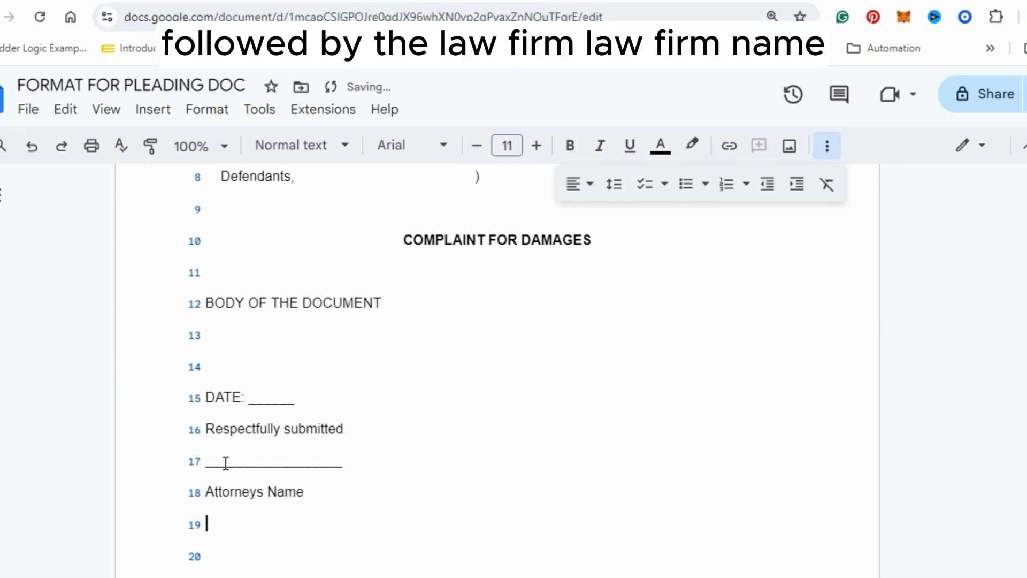
text(Law)
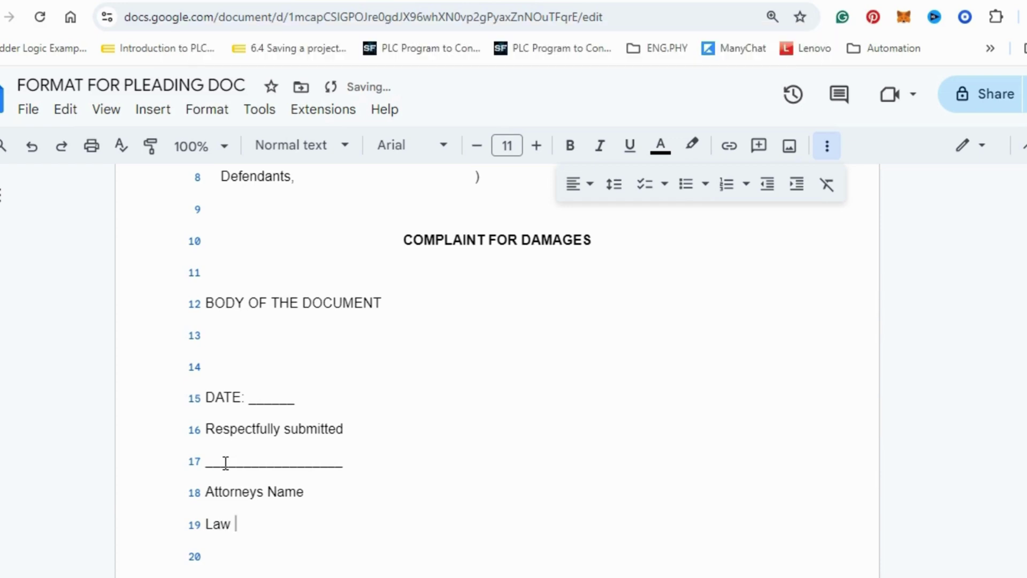
key(BackSpace)
key(BackSpace)
key(BackSpace)
key(BackSpace)
text([Law Firm Name])
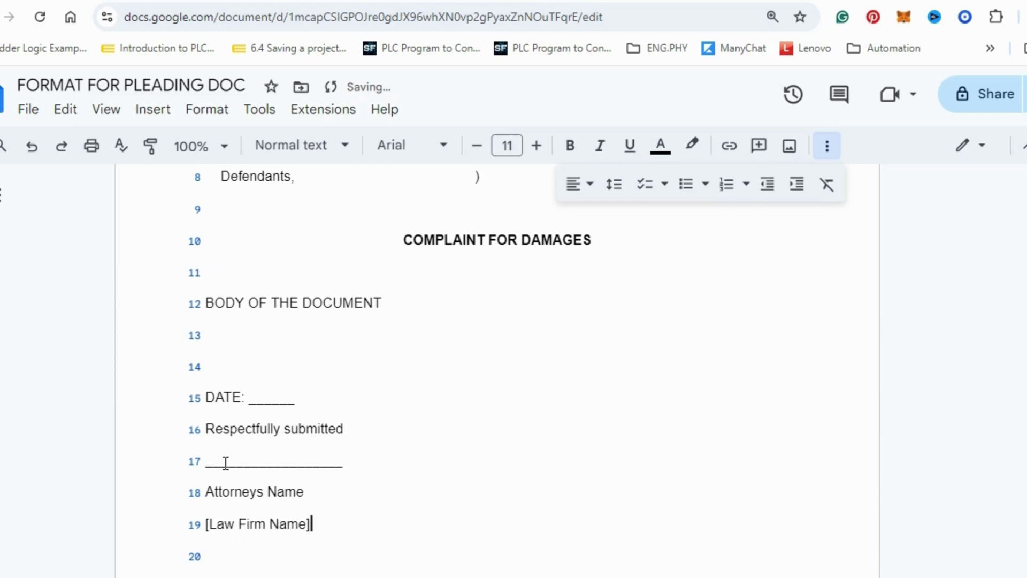
- Add the '[Address]' and '[City, State]' placeholder lines
key(Return)
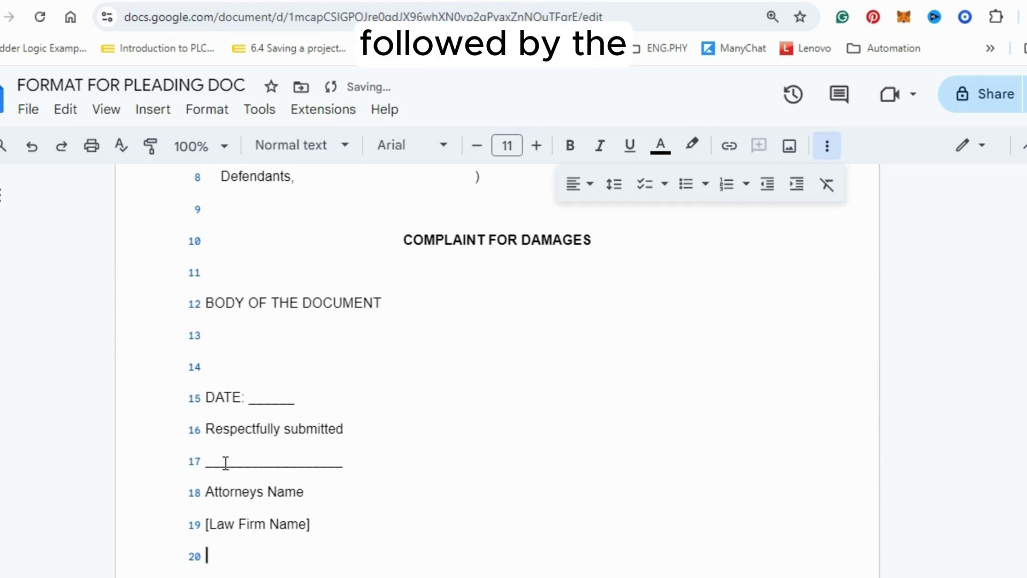
text([)
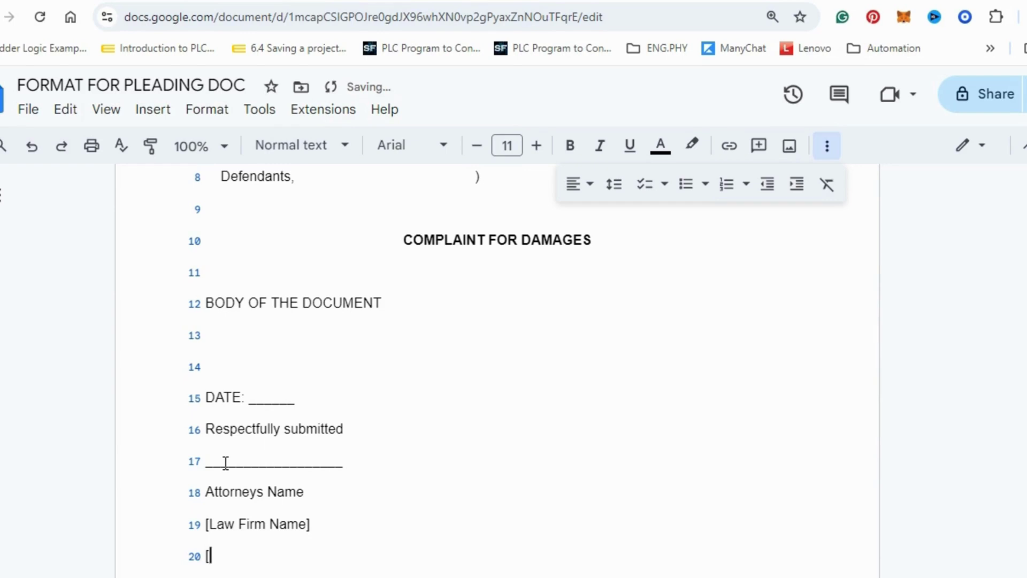
text(Address)
text(])
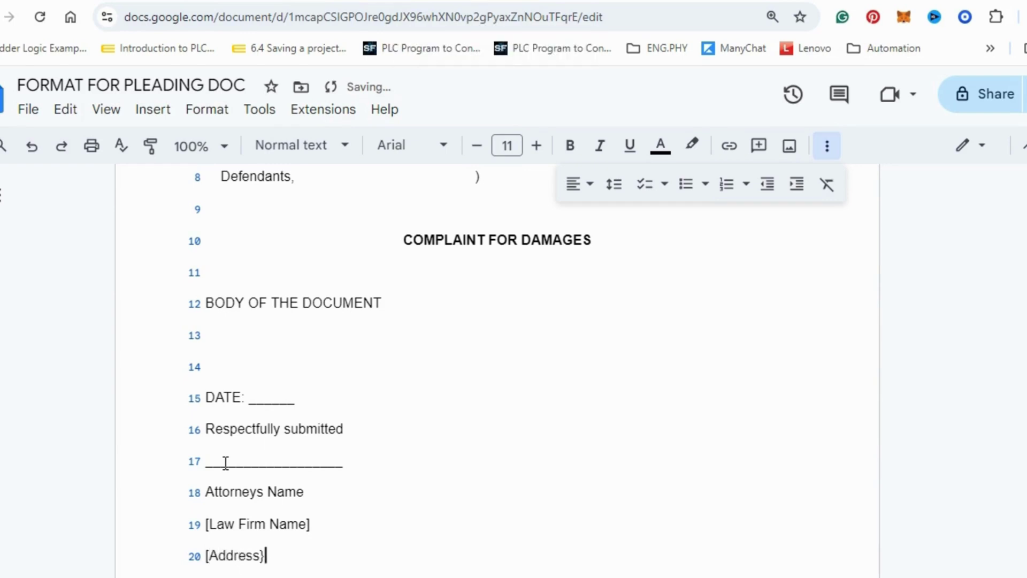
key(BackSpace)
text([)
key(BackSpace)
text(])
key(Return)
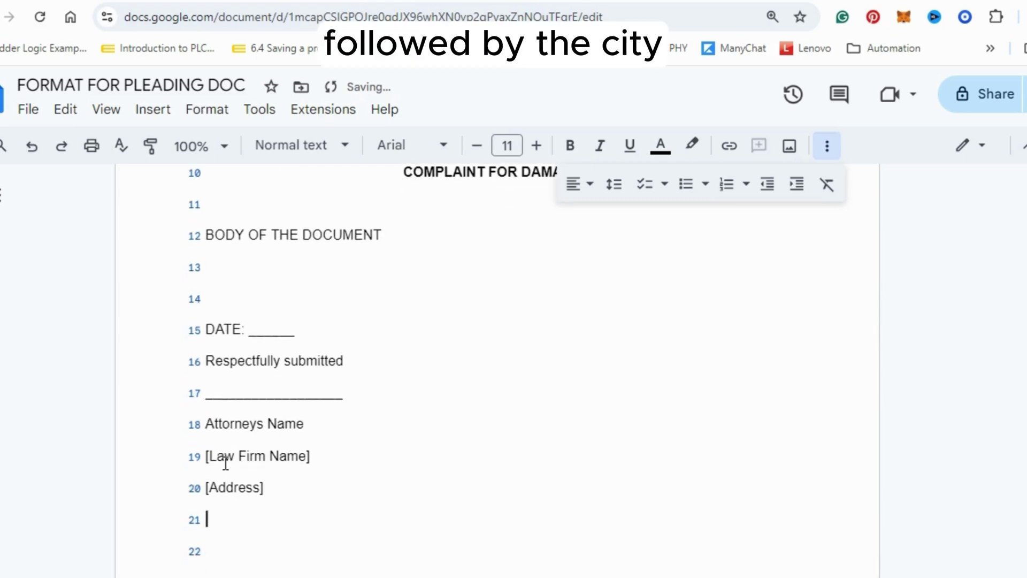
text(Ci)
key(BackSpace)
key(BackSpace)
text([C)
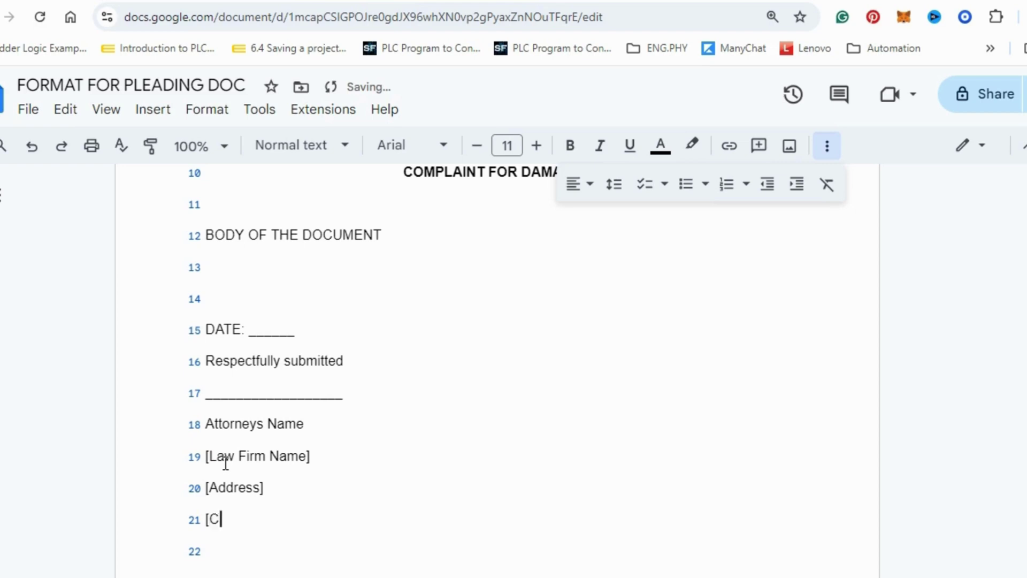
text(ity, Stat)
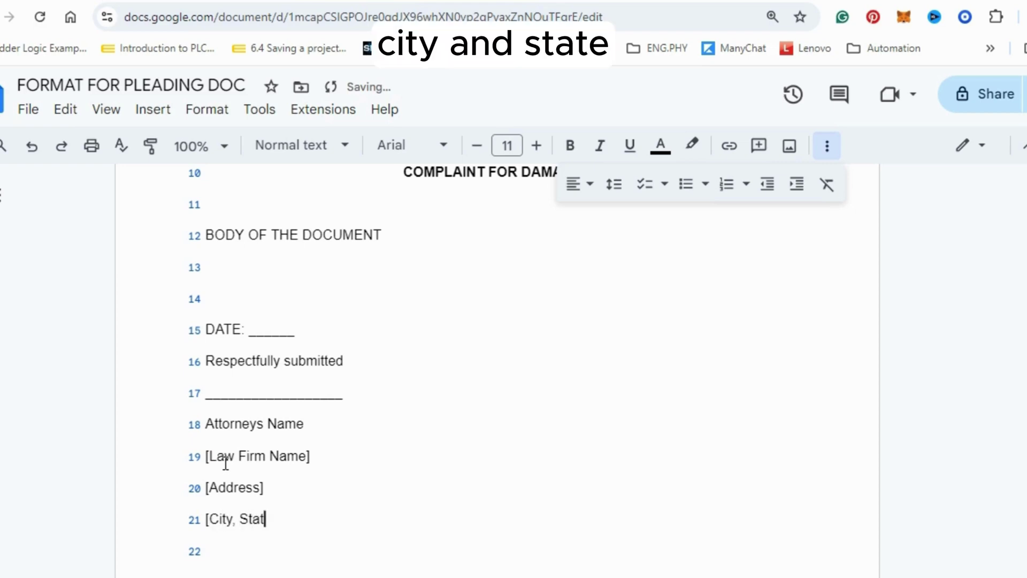
text(e])
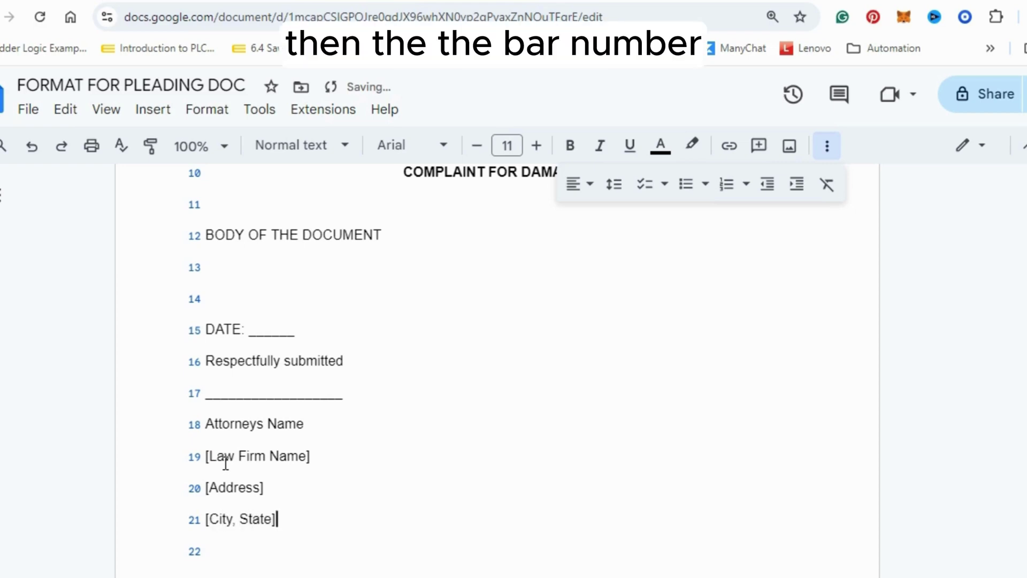
- Add '[Bar Number]' and '[Phone number]' placeholder lines
key(Return)
text([Bar N)
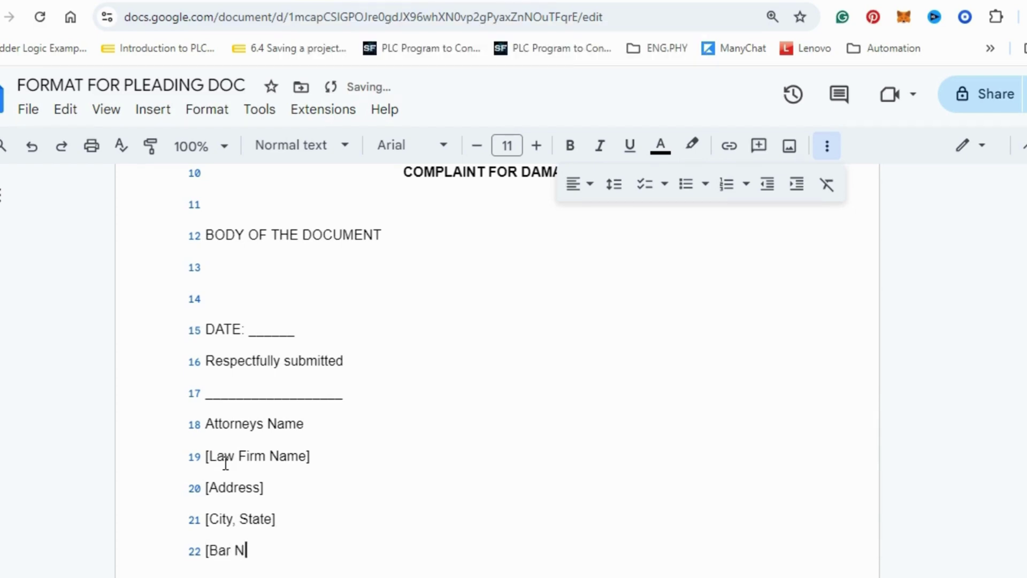
text(umber])
key(Return)
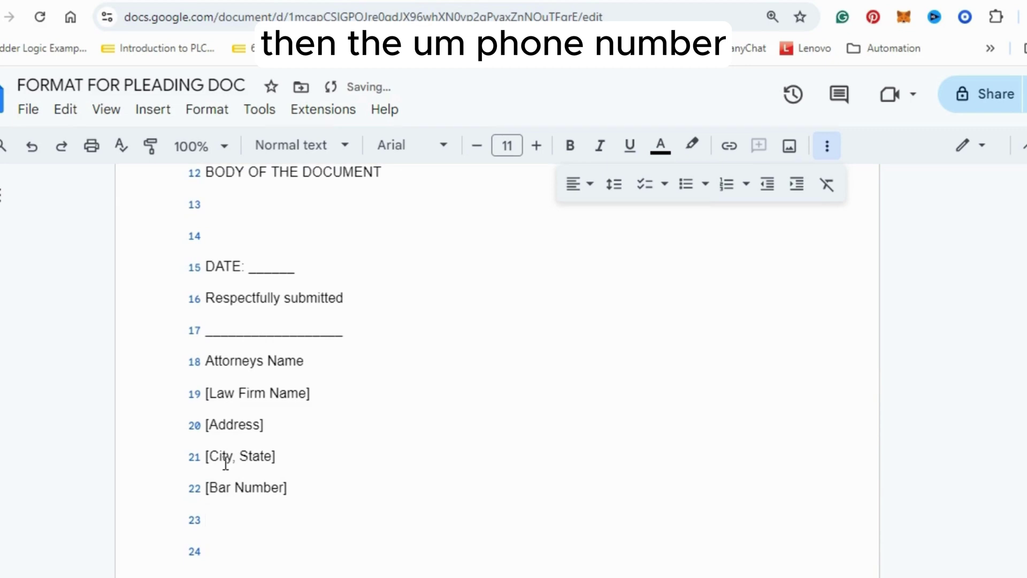
text(Phon)
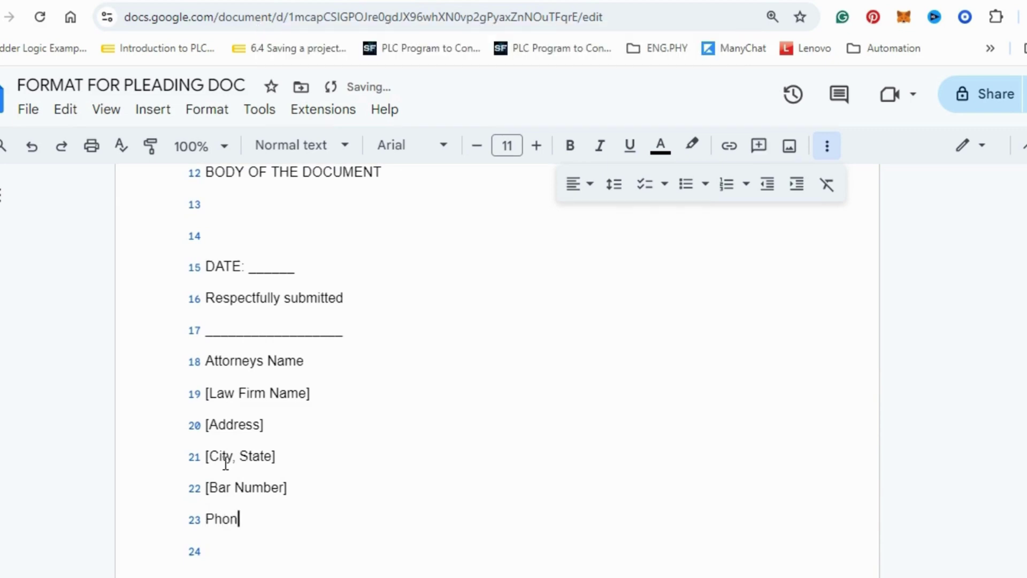
text(e number])
key(Left)
key(Left)
key(Left)
key(Left)
key(Left)
key(Left)
key(Left)
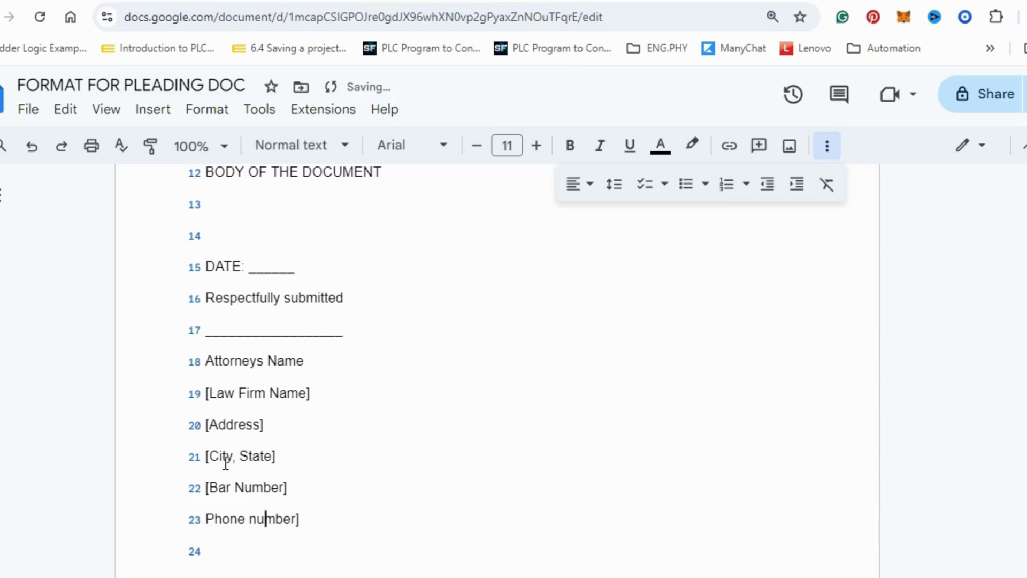
key(Left)
key(Left)
key(Left)
key(Left)
key(Left)
key(Left)
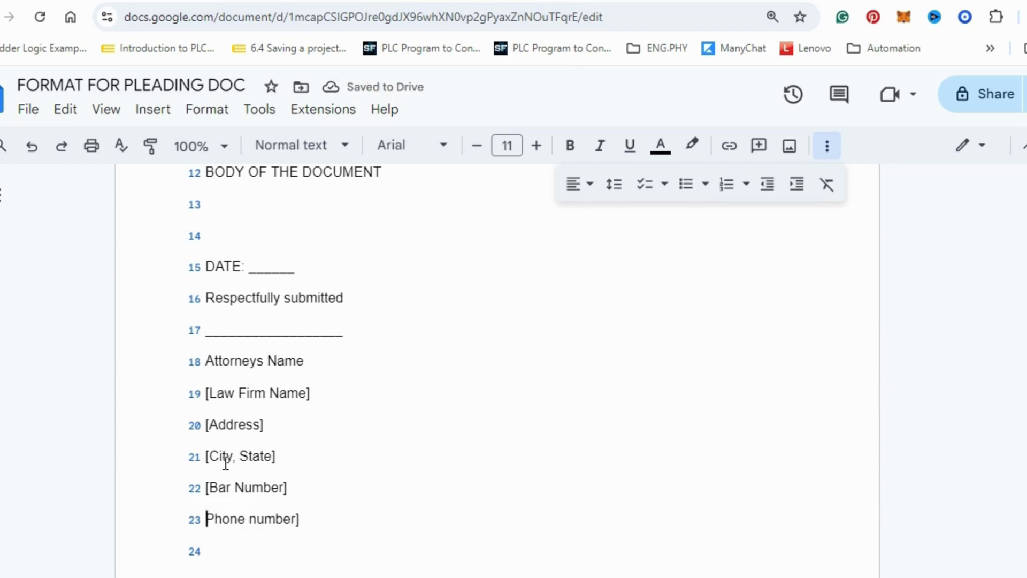
text([)
- Enter '[Emaill Address]' on line 24 below the phone line
click(323, 522)
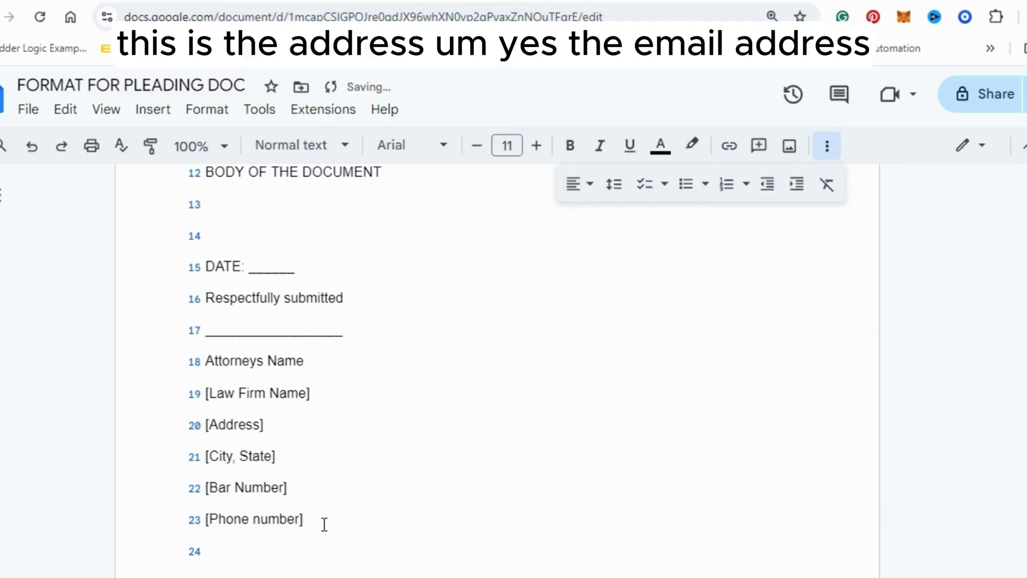
key(Return)
text(A)
key(BackSpace)
text(Email Add)
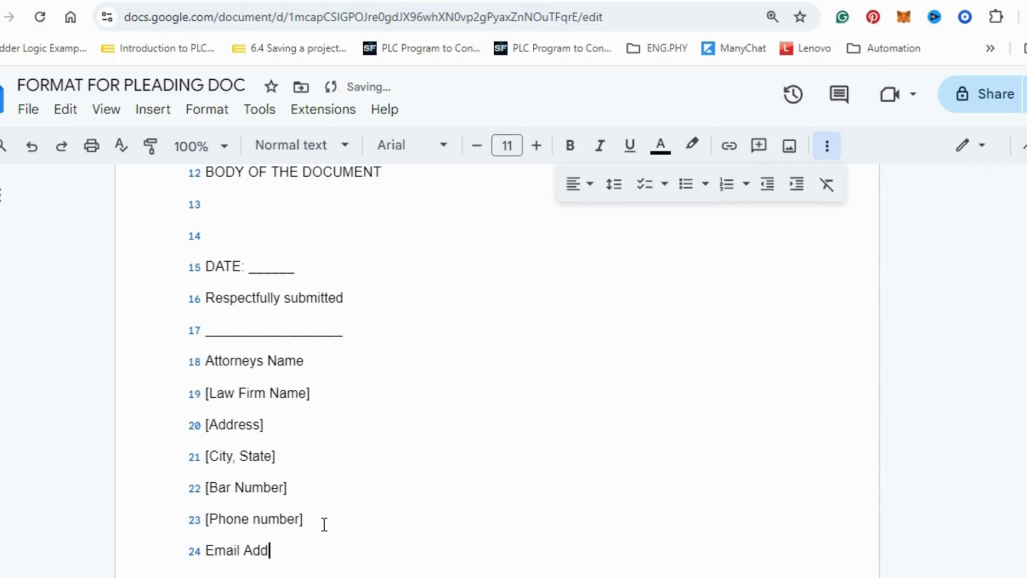
key(BackSpace)
key(BackSpace)
key(BackSpace)
key(BackSpace)
key(BackSpace)
key(BackSpace)
key(BackSpace)
key(BackSpace)
key(BackSpace)
key(BackSpace)
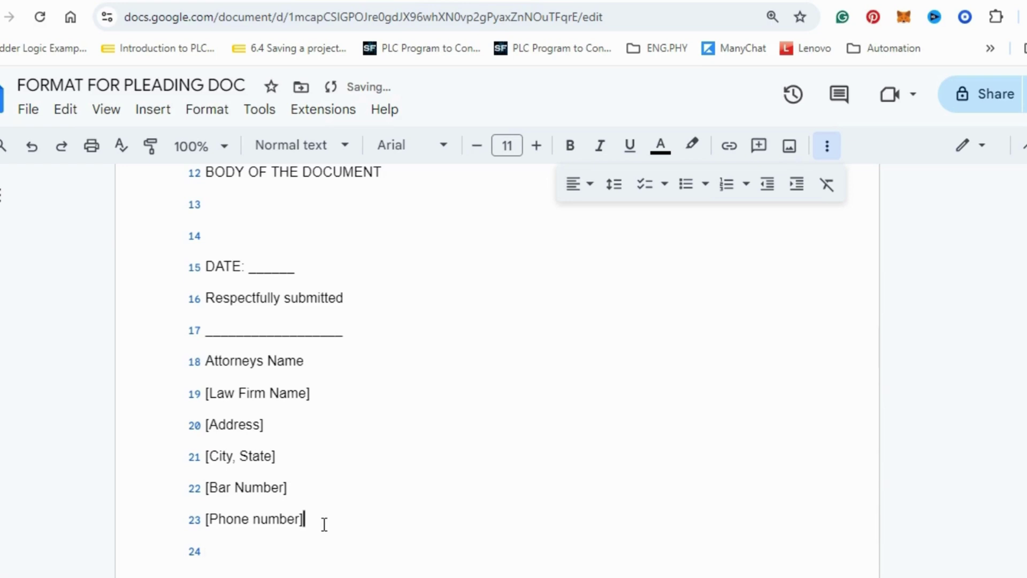
key(Down)
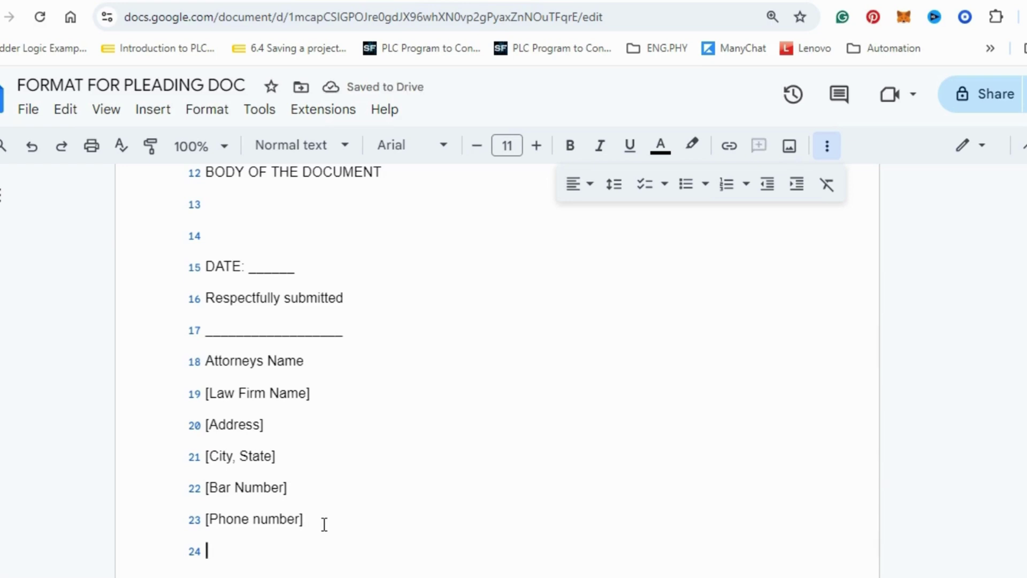
text([E)
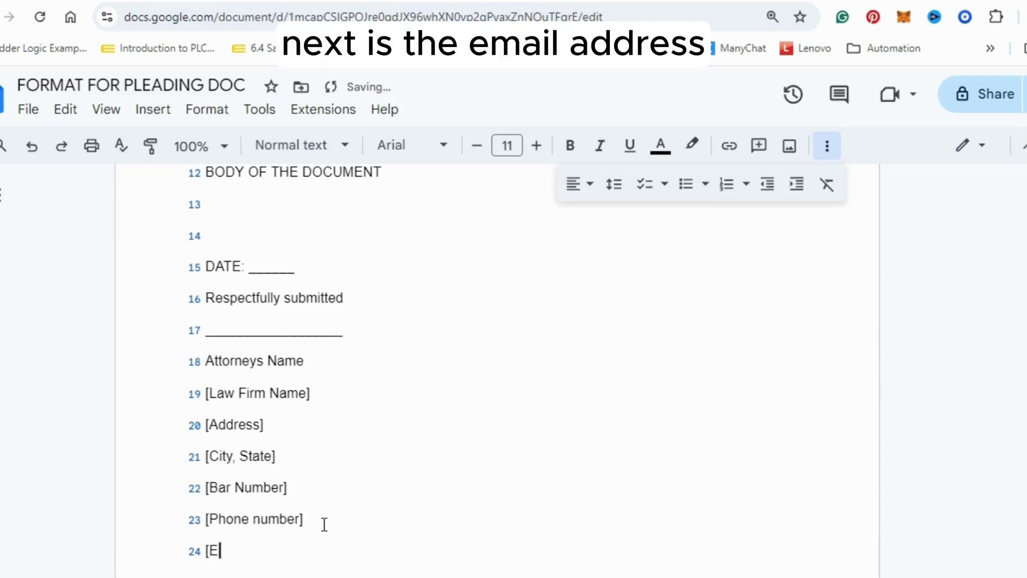
text(maill Addre)
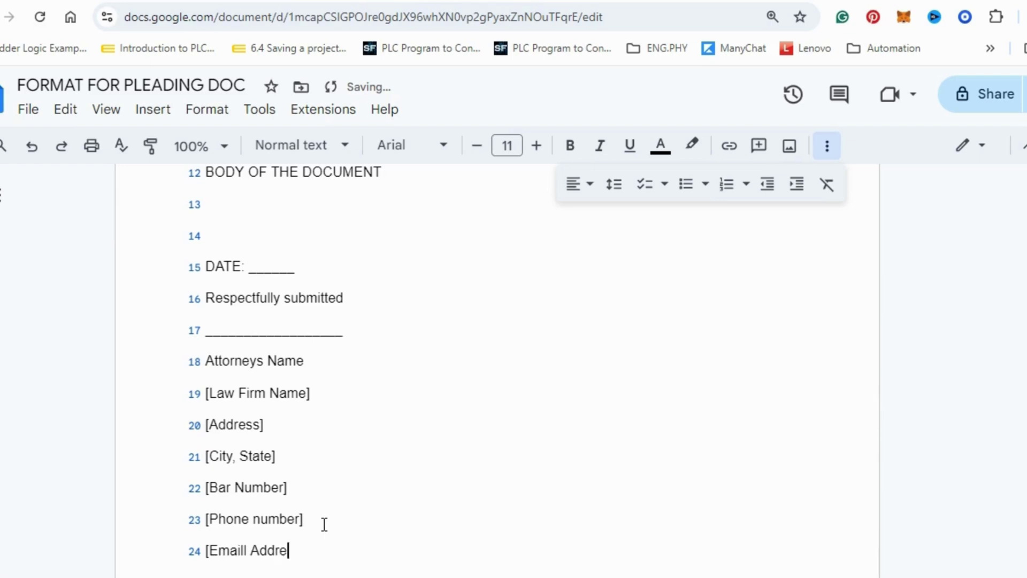
text(ss])
- Type 'Attorney for plaintiff' on line 25 as the final signature line
key(Return)
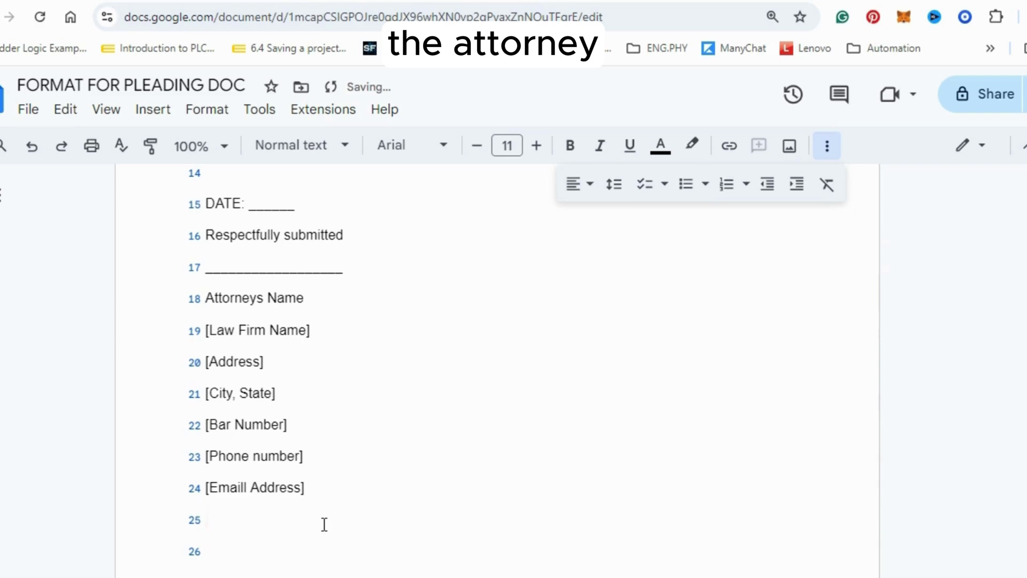
text(Atto)
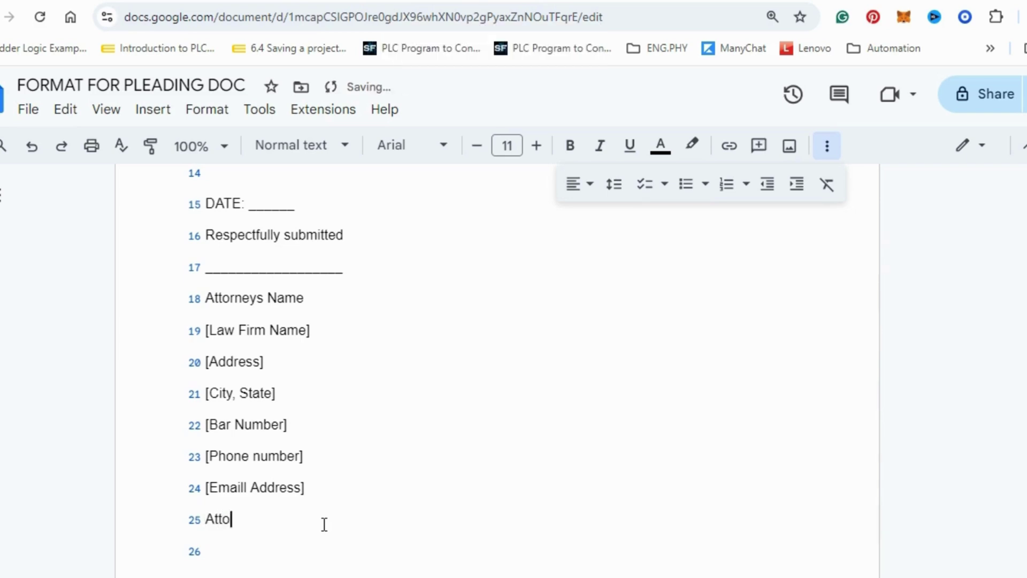
text(rney for Pla)
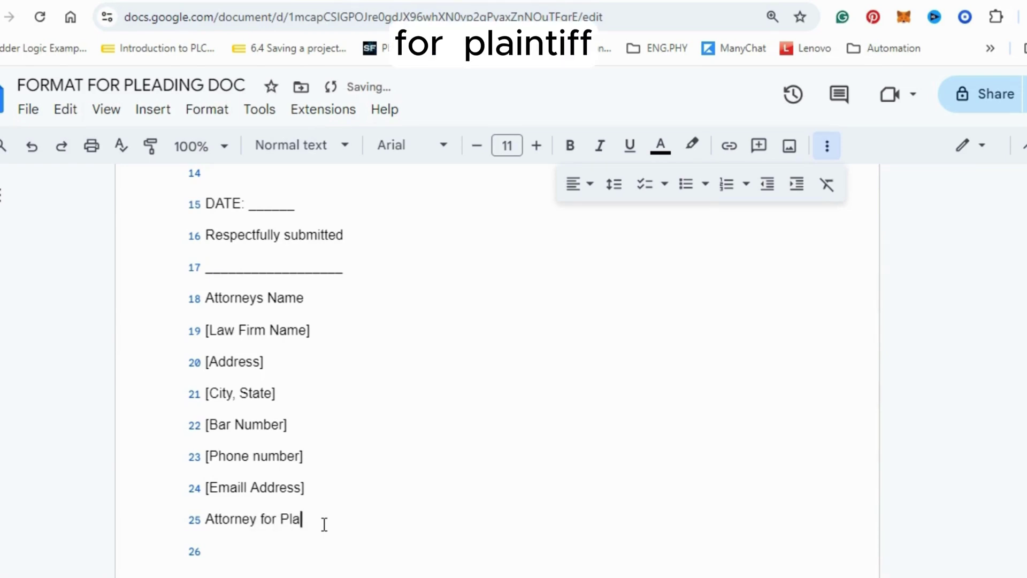
key(BackSpace)
key(BackSpace)
key(BackSpace)
key(BackSpace)
key(BackSpace)
key(BackSpace)
key(BackSpace)
key(BackSpace)
key(BackSpace)
key(BackSpace)
key(BackSpace)
key(BackSpace)
key(BackSpace)
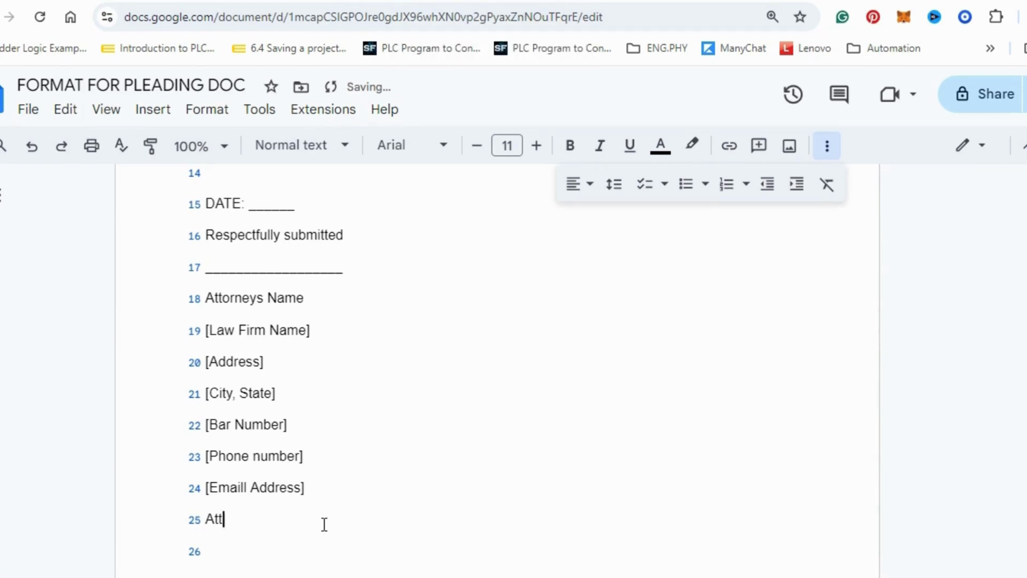
key(BackSpace)
key(BackSpace)
key(BackSpace)
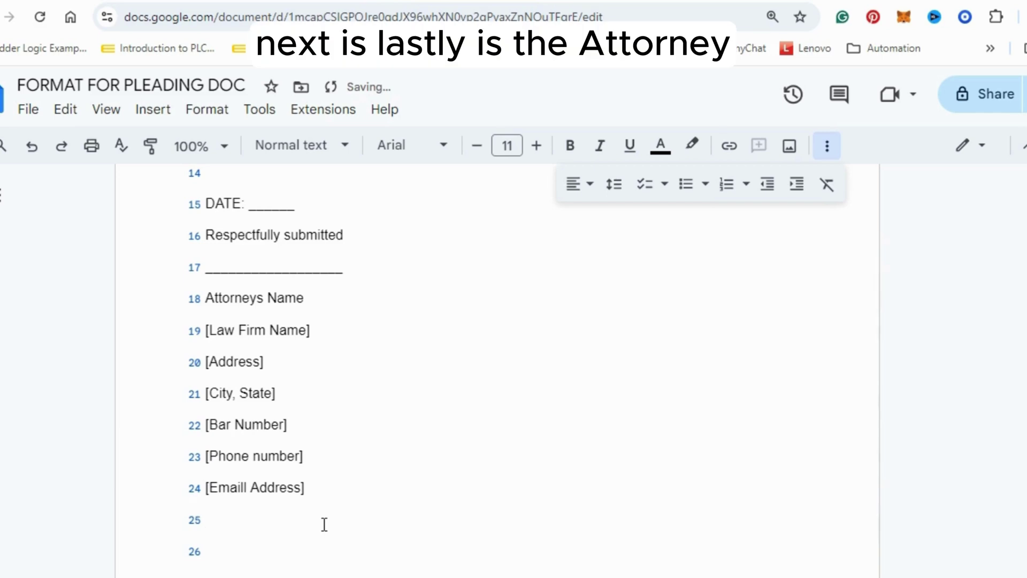
text(Attorney f)
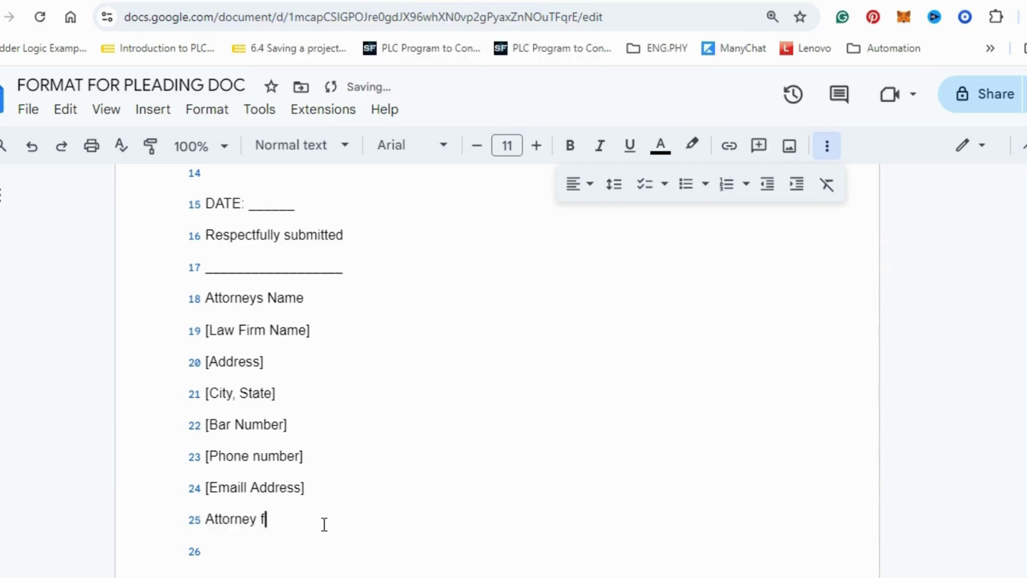
text(or plaintiff)
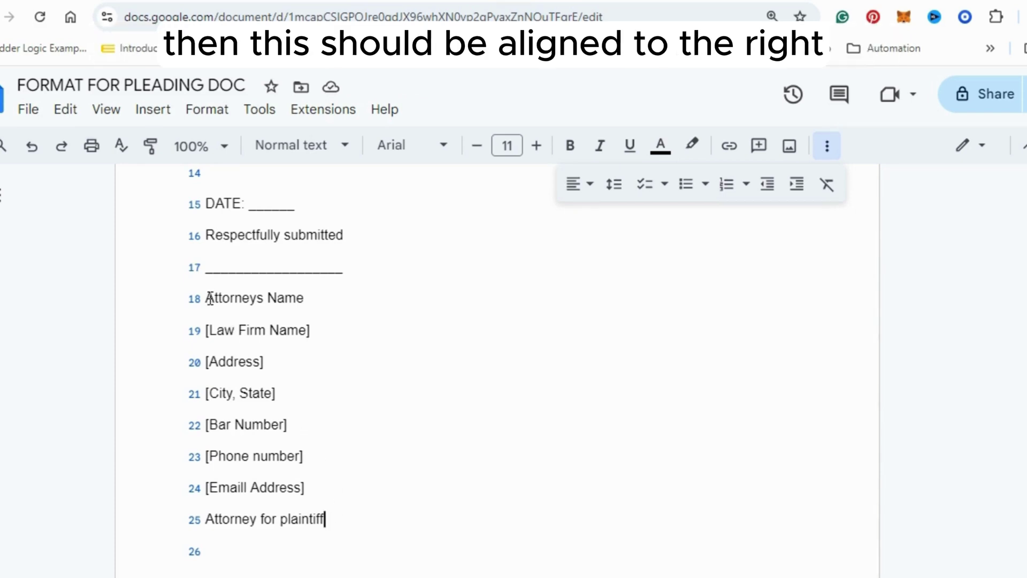
- Select lines 16–25 and Tab-indent them rightward, removing an accidental page break
drag(209, 297, 275, 374)
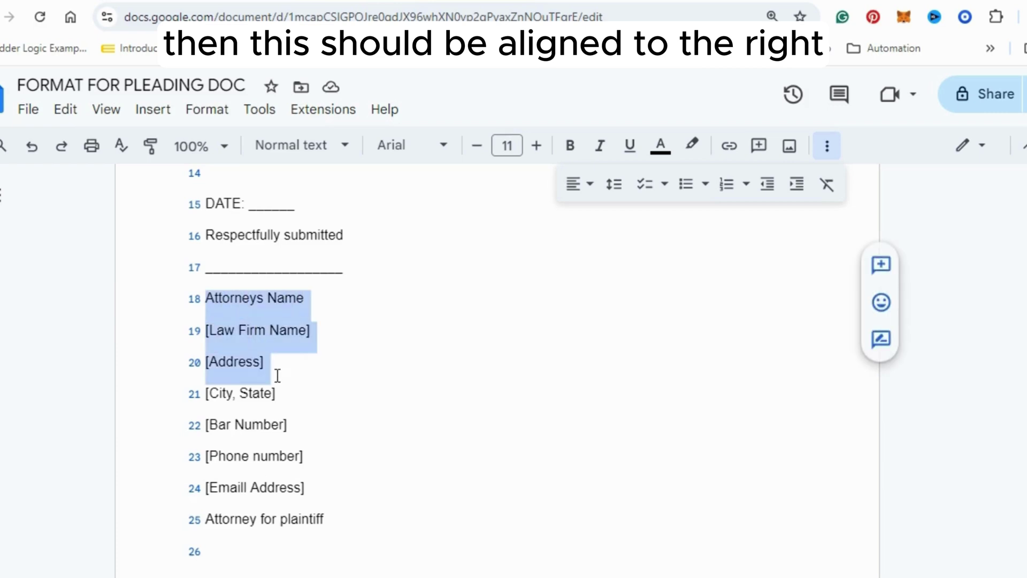
drag(208, 236, 328, 515)
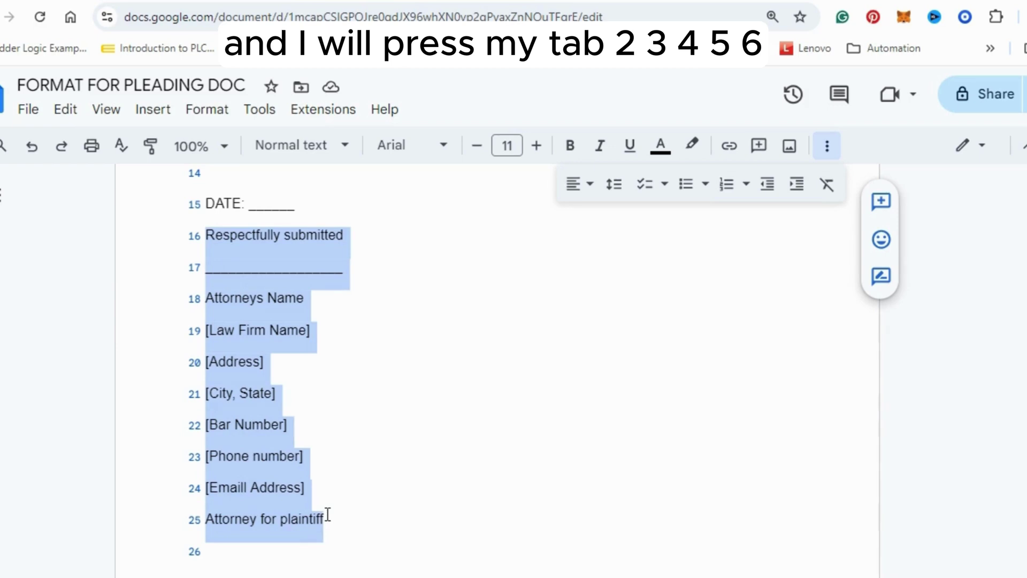
key(Tab)
key(Tab)
key(Tab)
key(Tab)
key(Tab)
key(Tab)
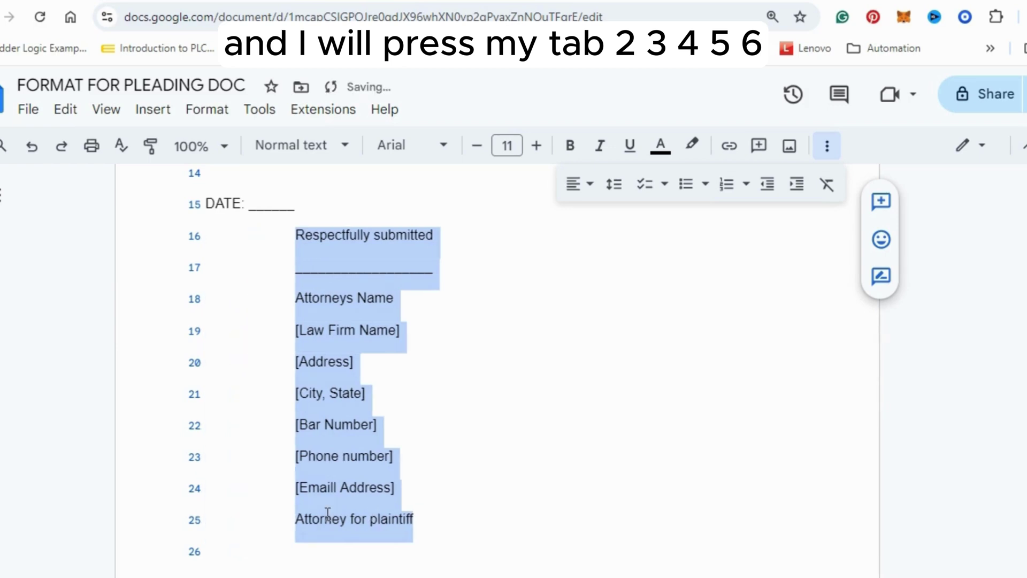
key(Tab)
key(Tab)
key(Tab)
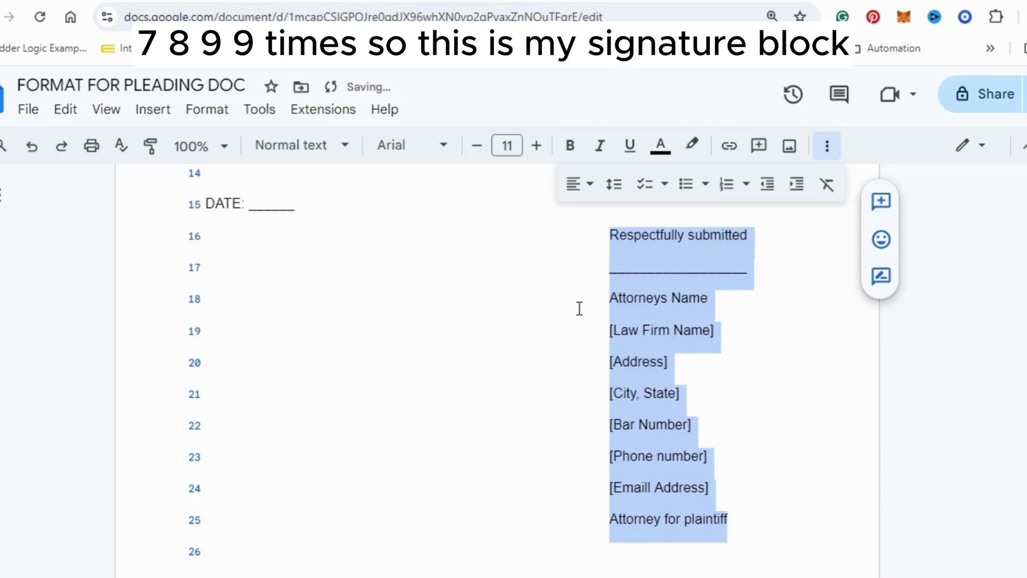
click(634, 551)
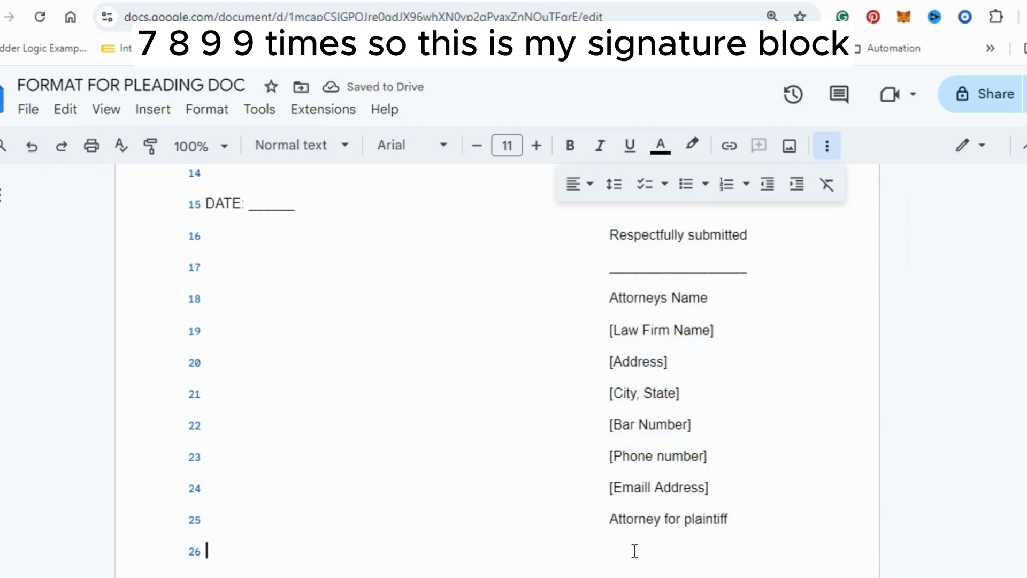
key(BackSpace)
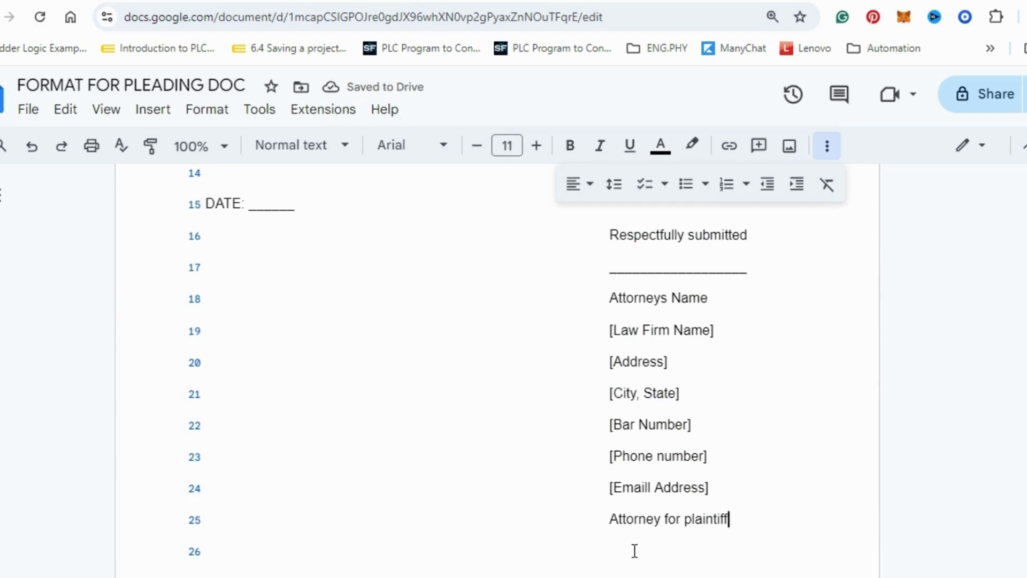
key(ctrl+Return)
key(BackSpace)
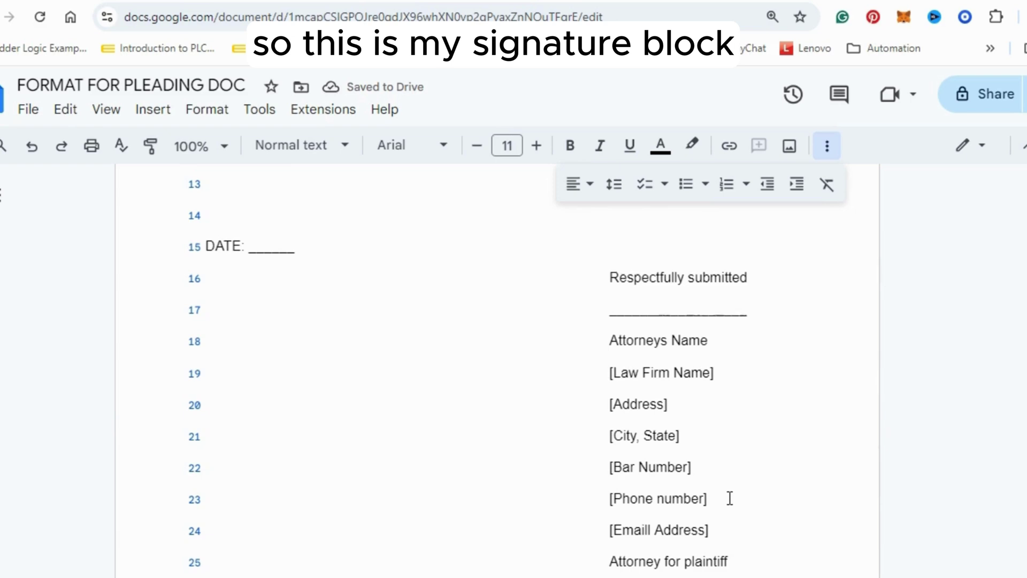
scroll(730, 498, down, 1)
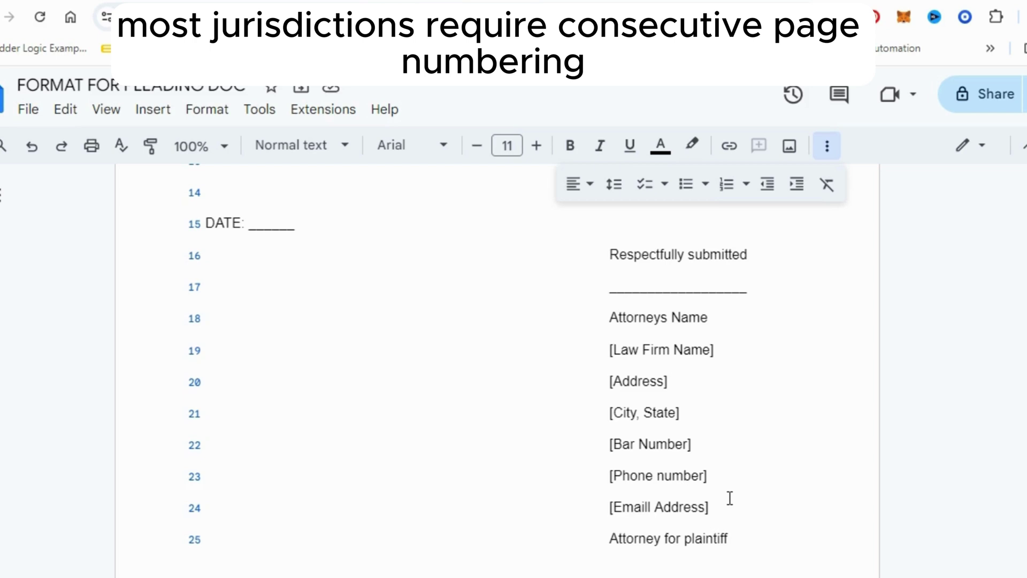
scroll(475, 504, down, 2)
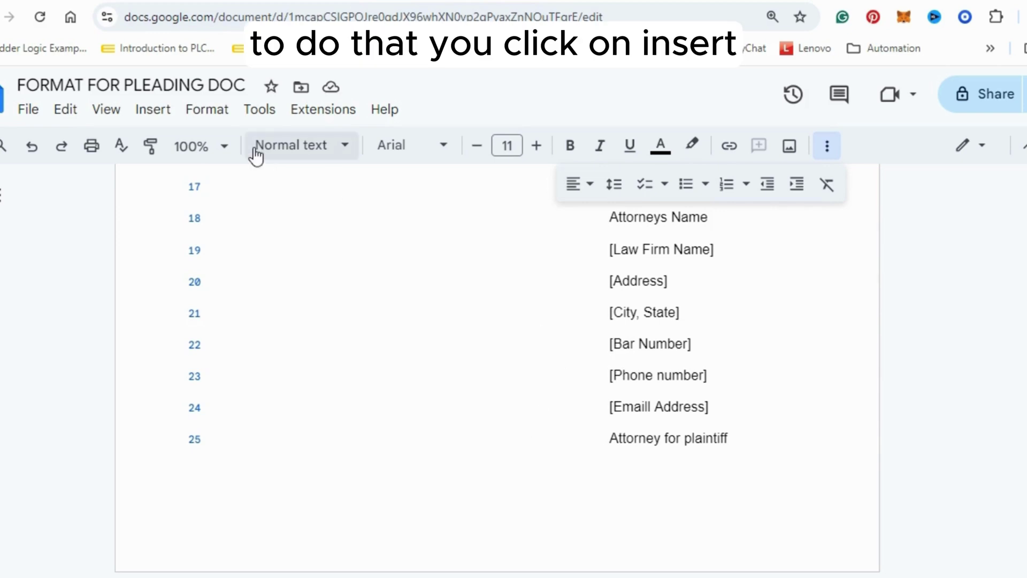
- Insert page numbers using the bottom-right footer layout from Insert > Page numbers
click(160, 110)
scroll(249, 389, down, 1)
scroll(249, 389, down, 3)
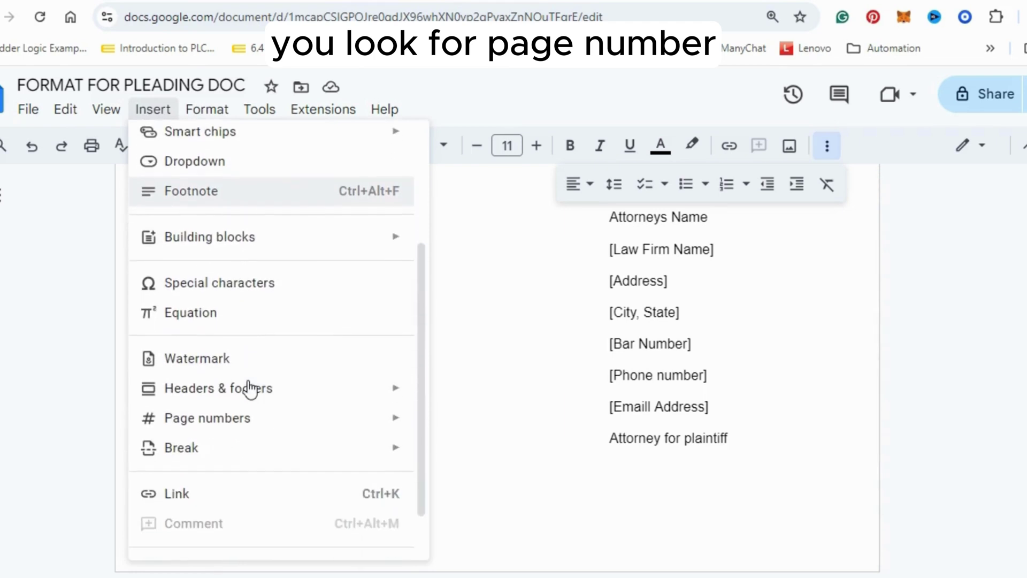
mouse_move(249, 410)
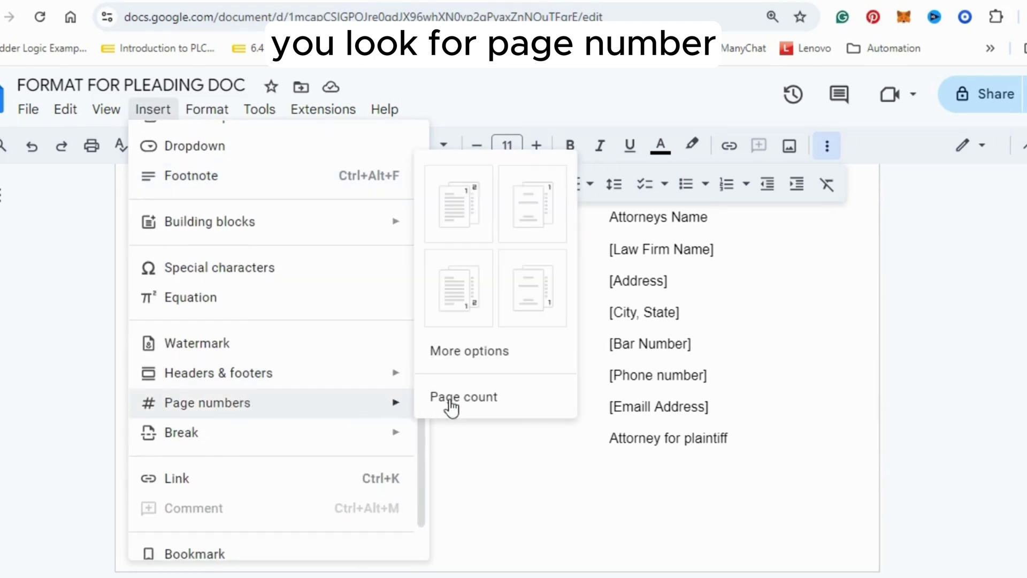
click(461, 298)
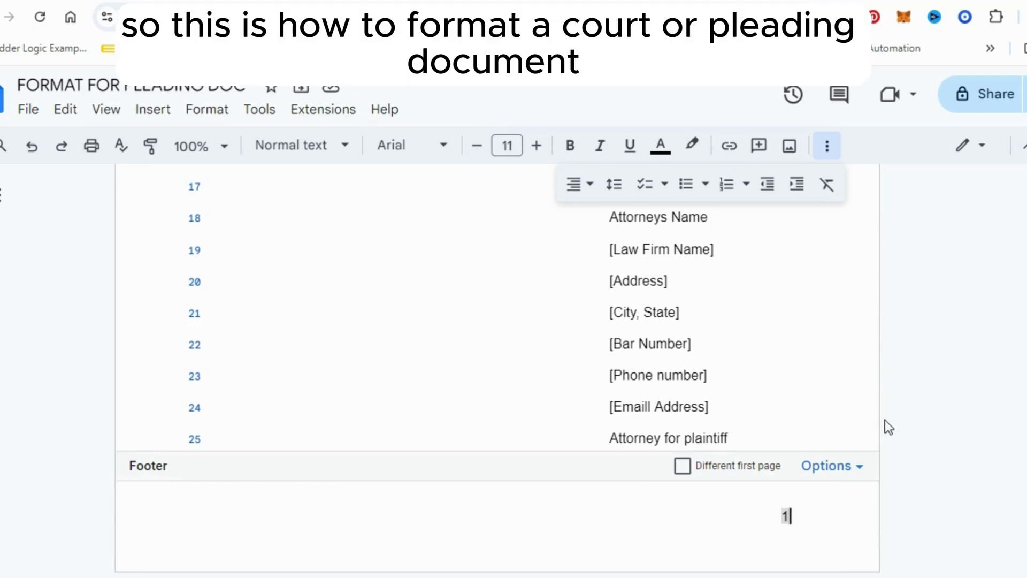
scroll(592, 358, up, 3)
scroll(592, 358, up, 8)
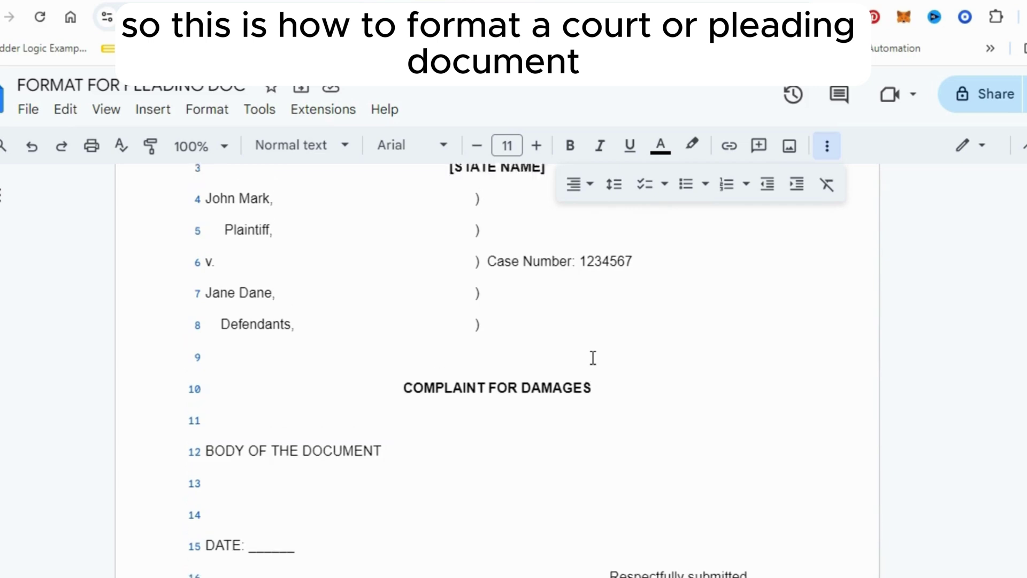
scroll(592, 358, down, 1)
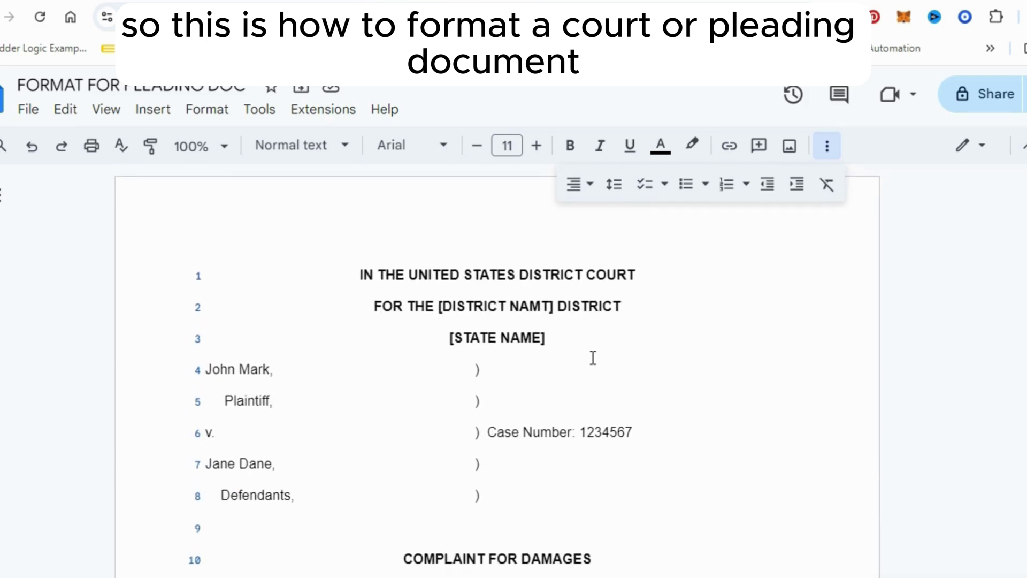
scroll(593, 358, down, 7)
scroll(593, 358, up, 7)
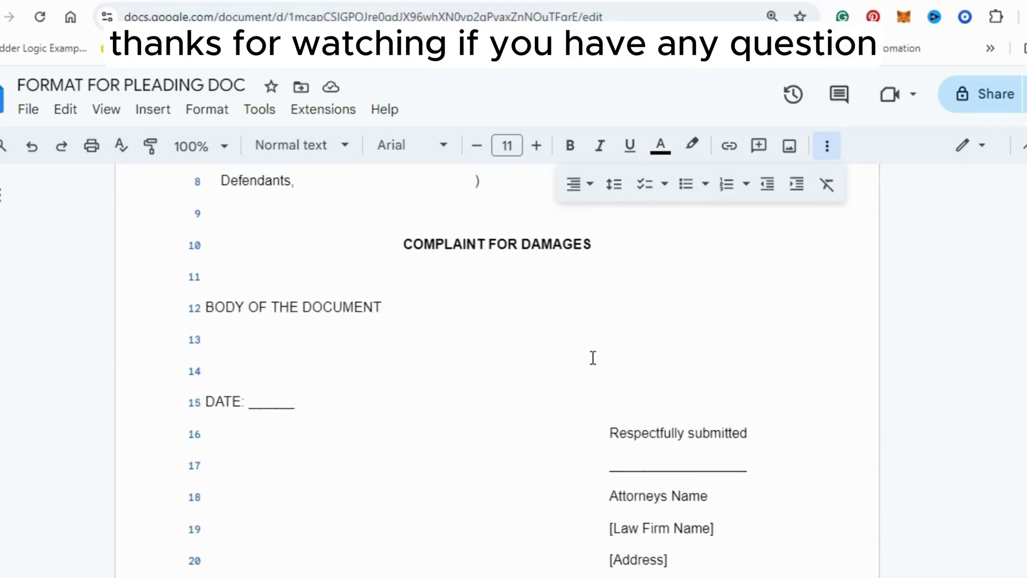